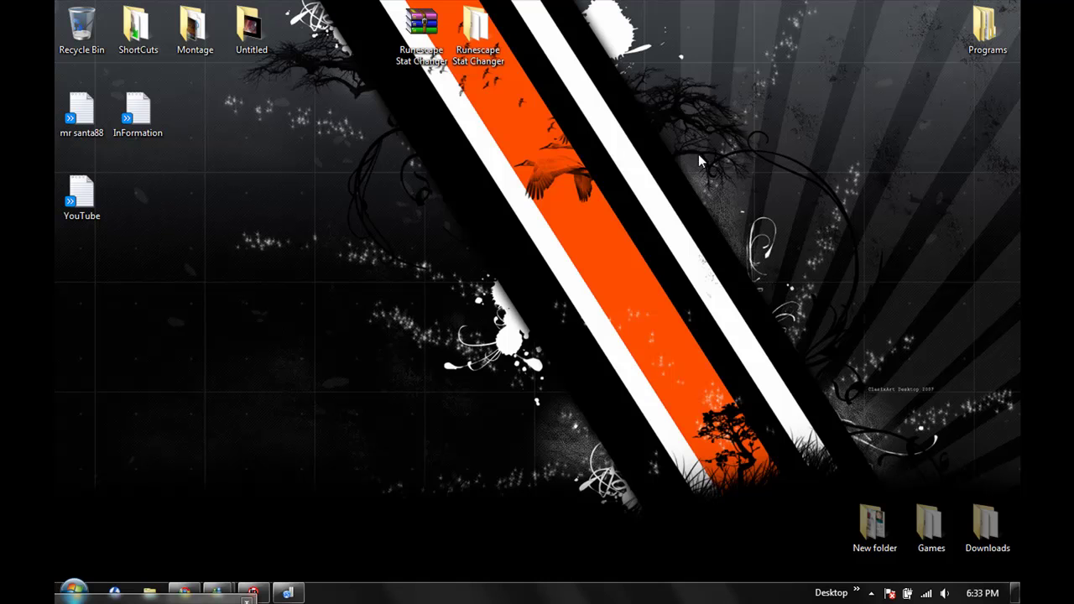
- Restore the Revo Uninstaller Pro window from the taskbar, showing its 52 installed programs
left_click(299, 592)
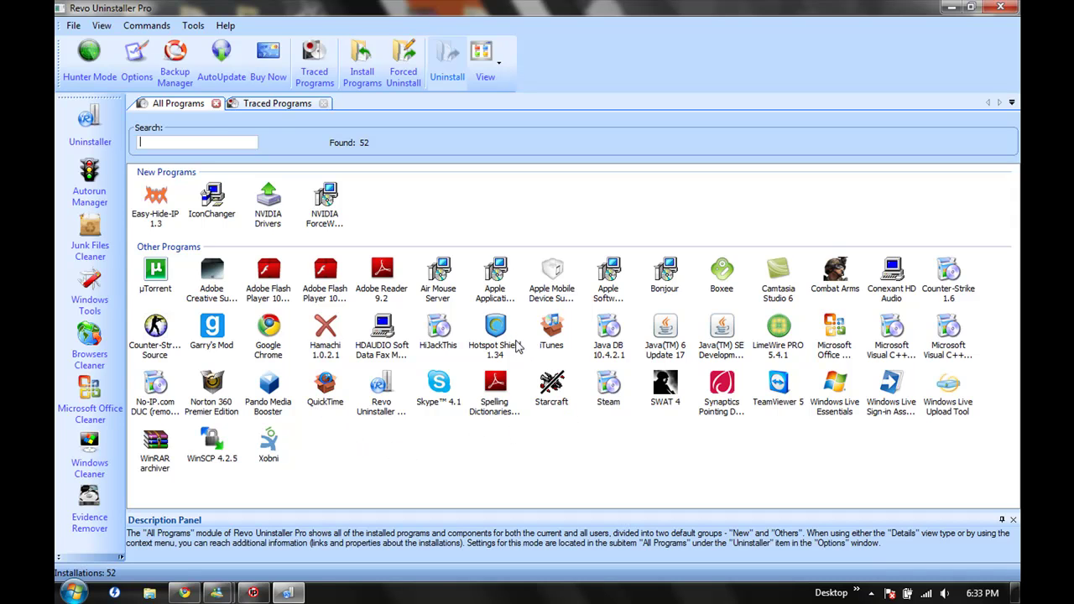
- Select Hotspot Shield 1.34, view the empty Traced Programs list, then return to All Programs
left_click(516, 345)
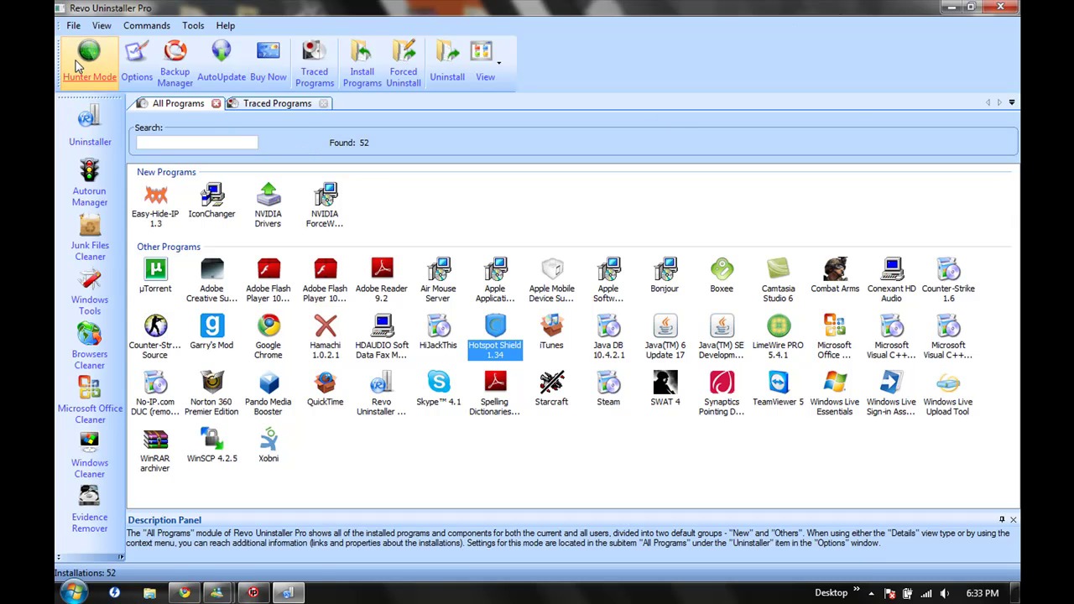
left_click(89, 128)
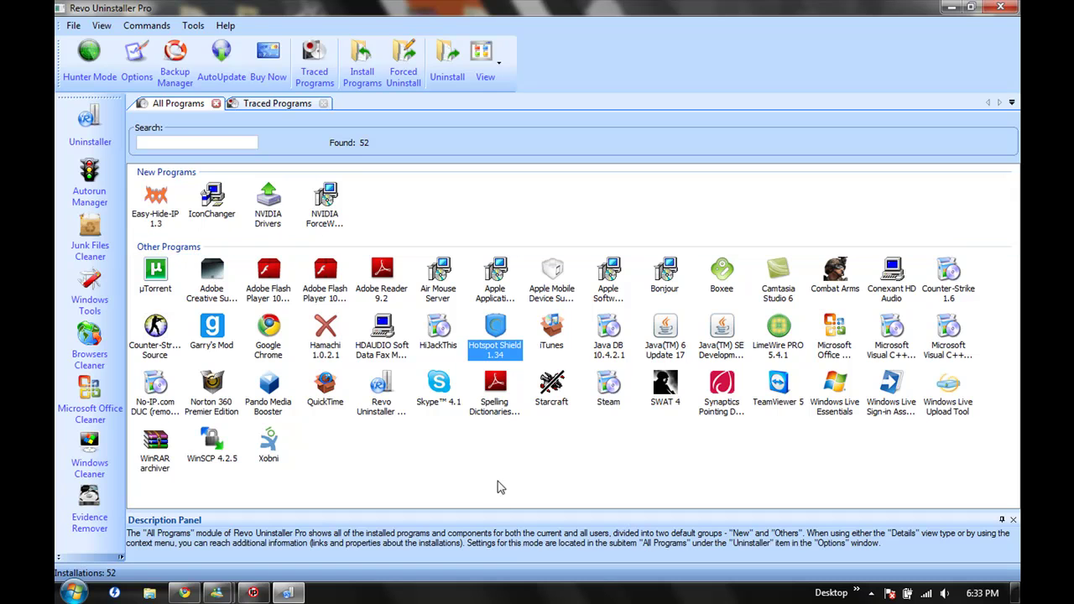
left_click(248, 104)
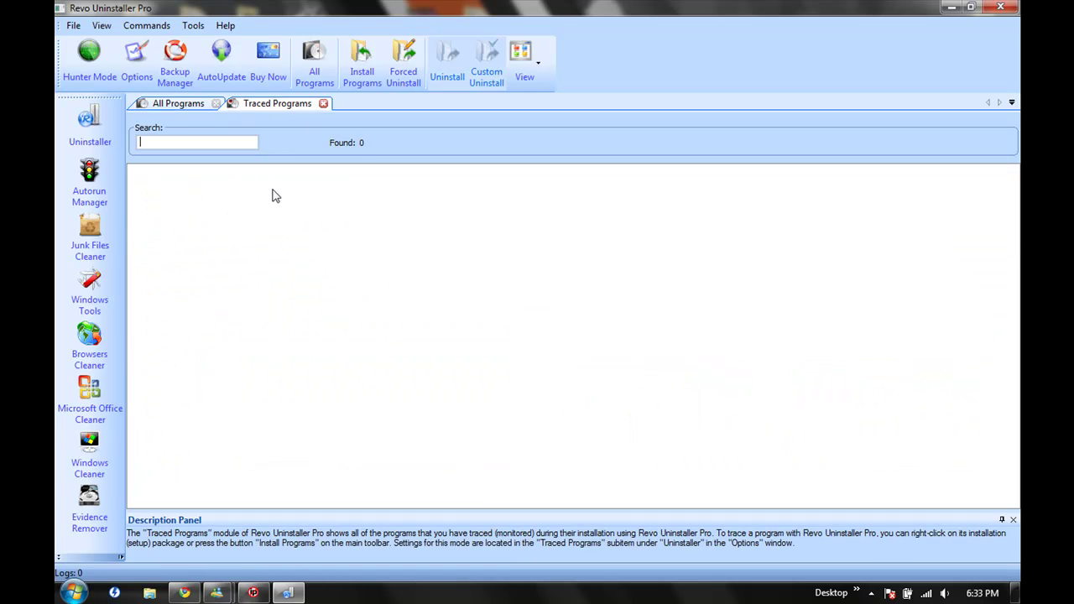
left_click(185, 104)
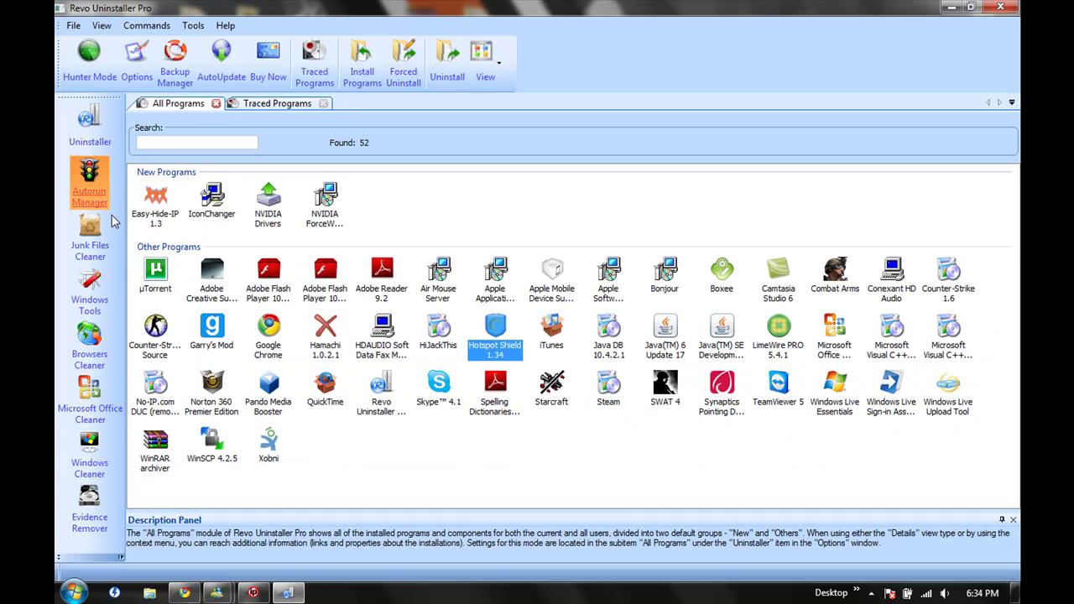
- Open Autorun Manager and scroll through its 16 startup entries
left_click(91, 172)
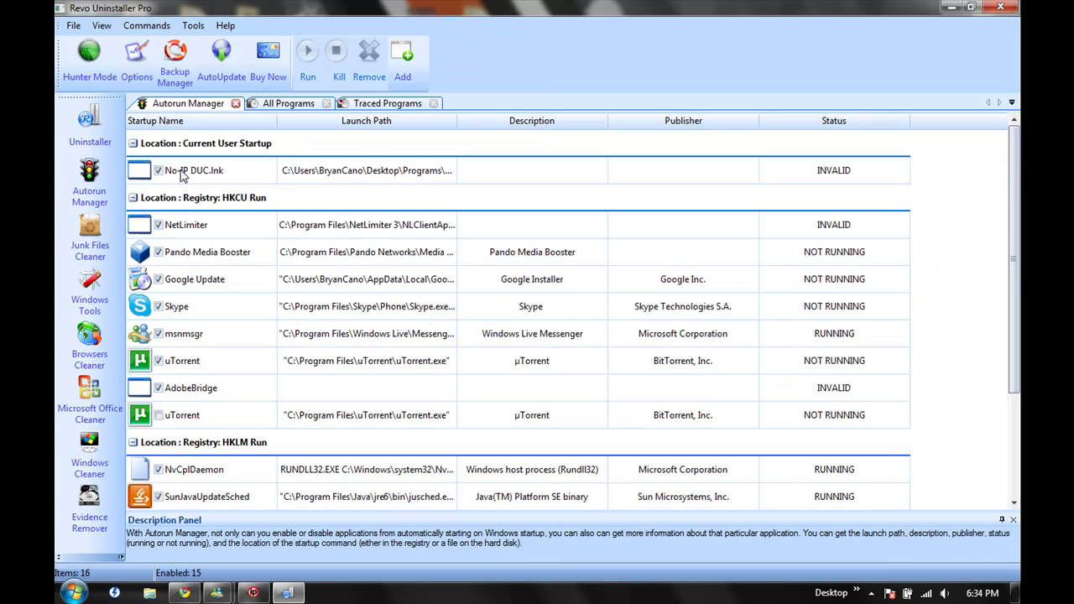
left_click_drag(1013, 239, 1013, 307)
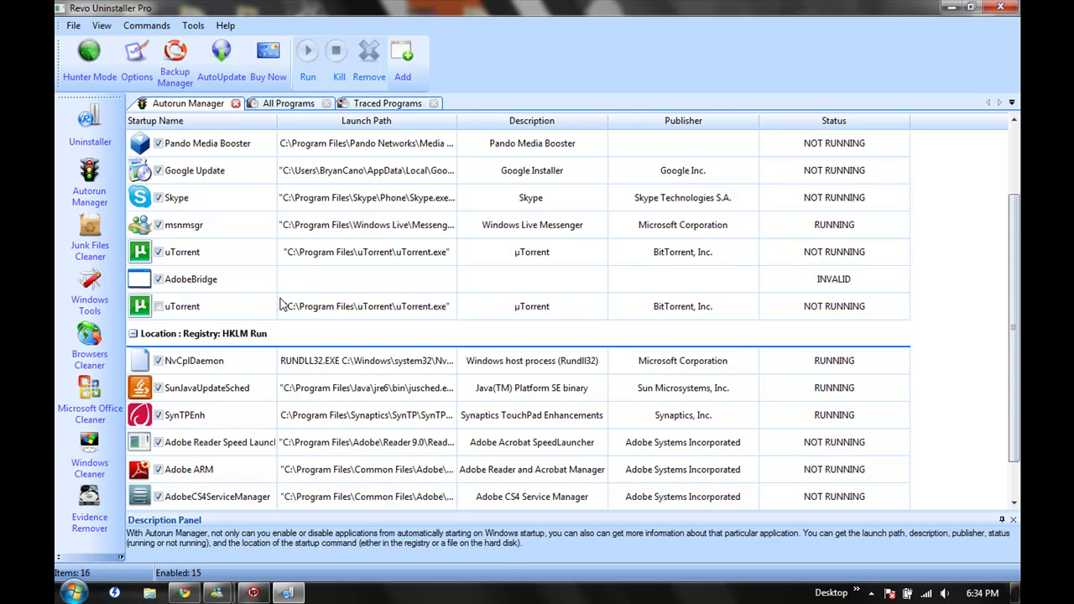
left_click_drag(1013, 306, 1014, 342)
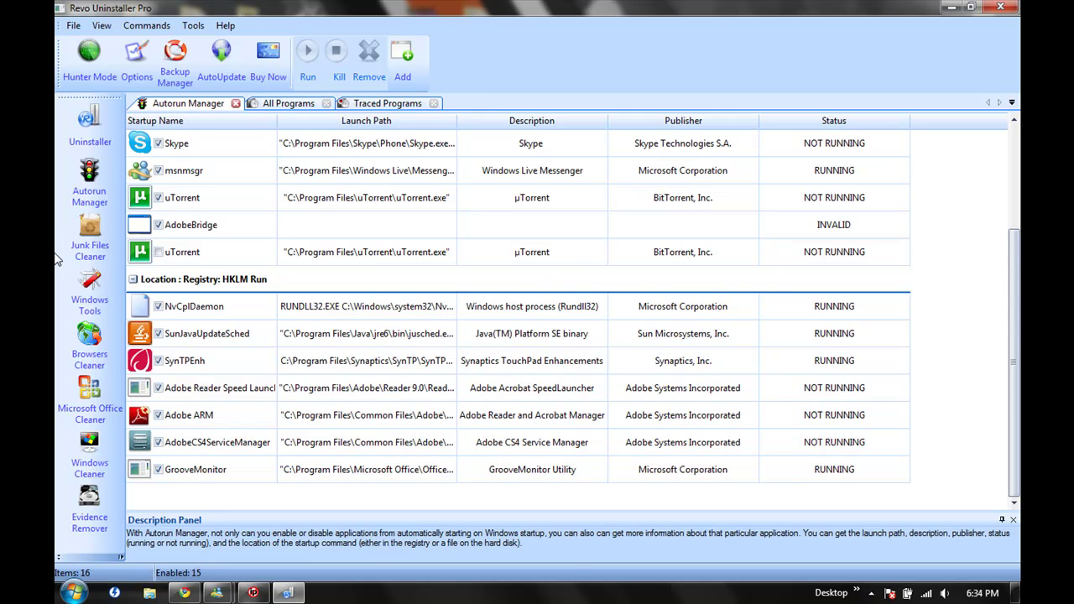
- Open Junk Files Cleaner and Windows Tools, reading System Restore, System Properties and Disk Defragmenter descriptions
left_click(90, 239)
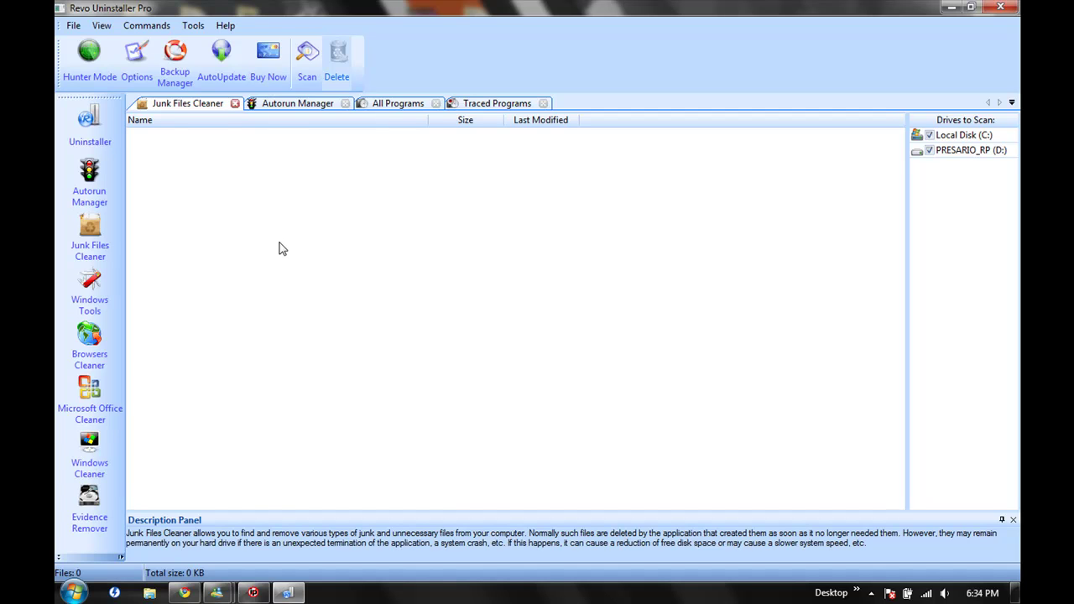
left_click(92, 284)
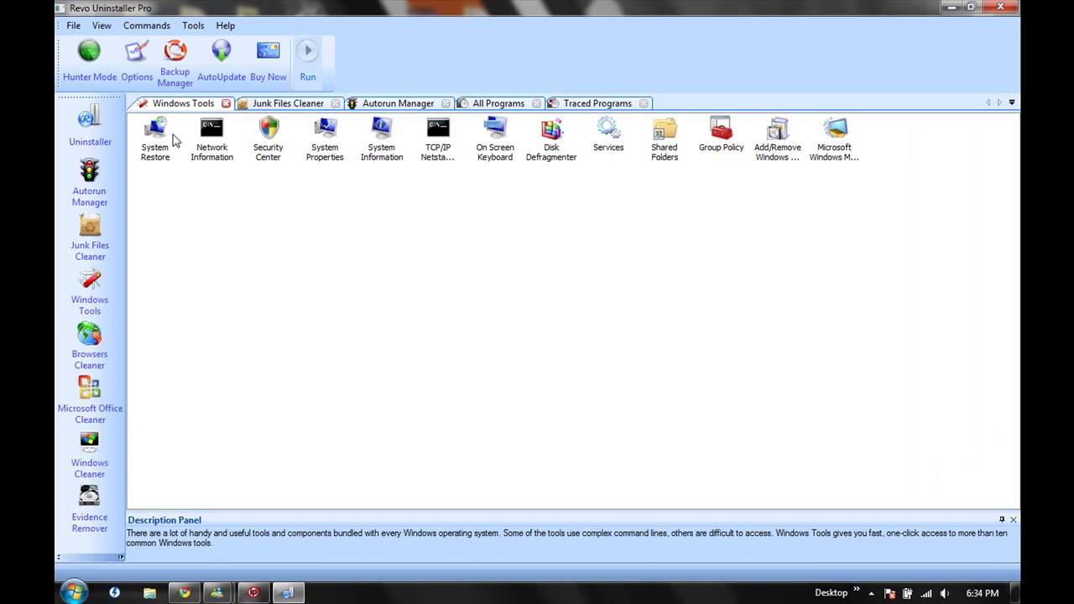
left_click(172, 136)
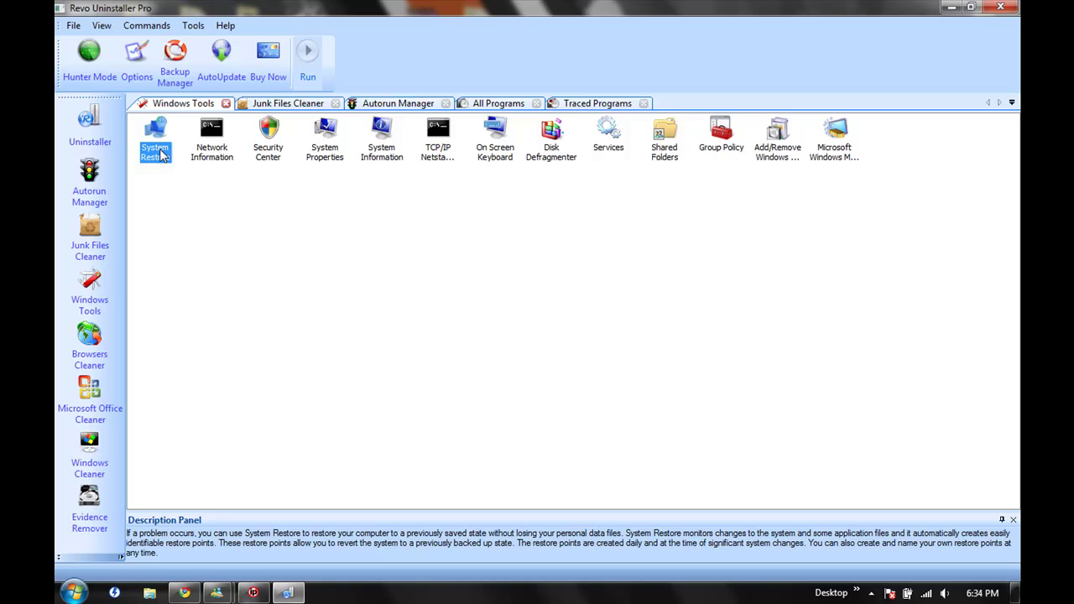
left_click(342, 145)
left_click(550, 151)
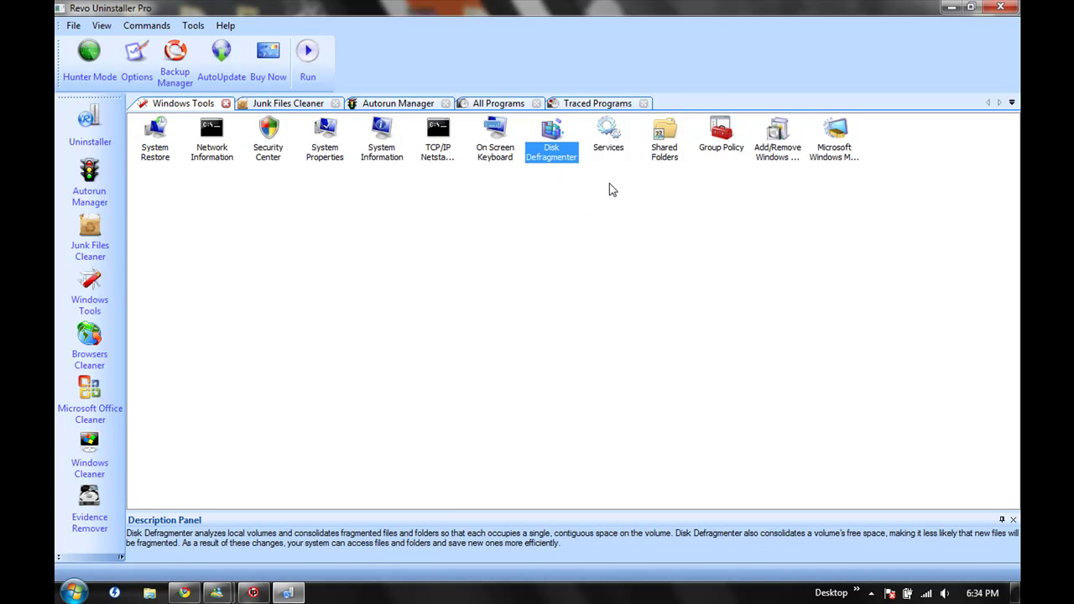
left_click(736, 201)
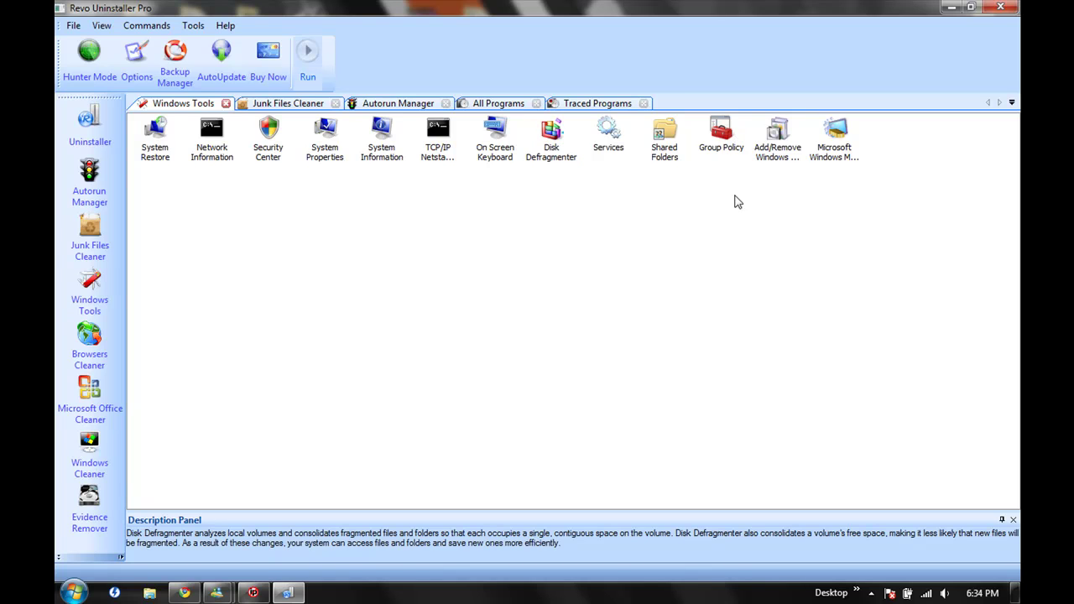
- Open Browsers Cleaner and look over its Internet Explorer, Opera and Netscape options
left_click(89, 340)
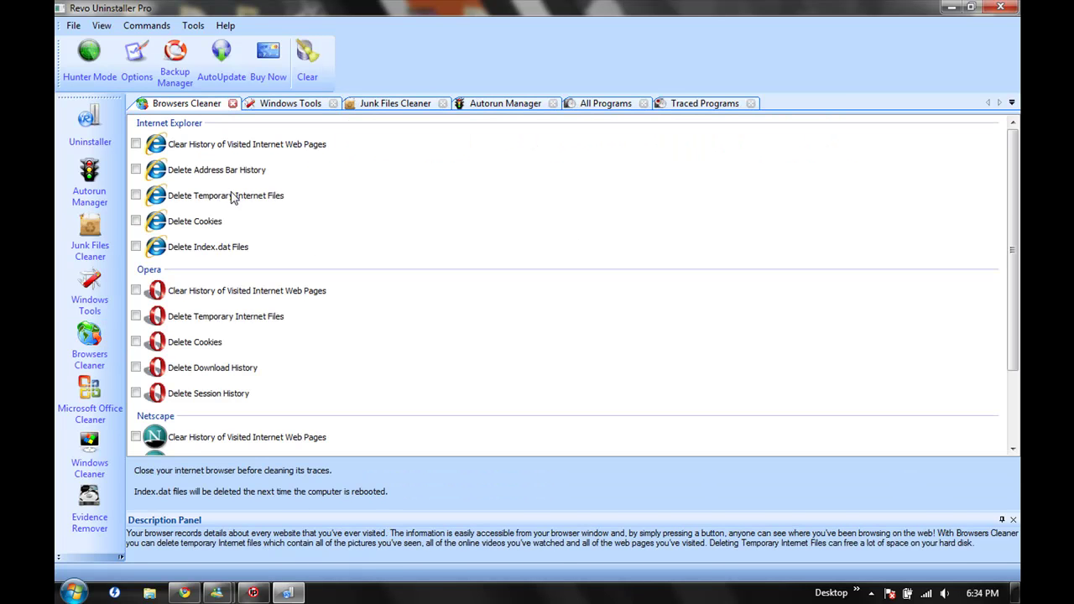
scroll(167, 286, "down", 2)
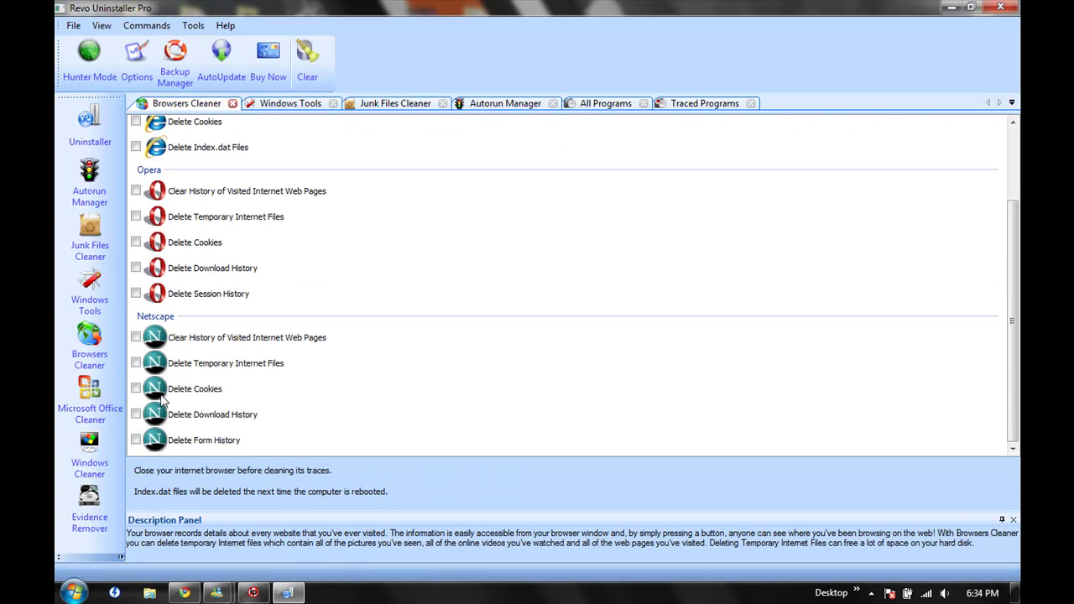
scroll(193, 395, "up", 2)
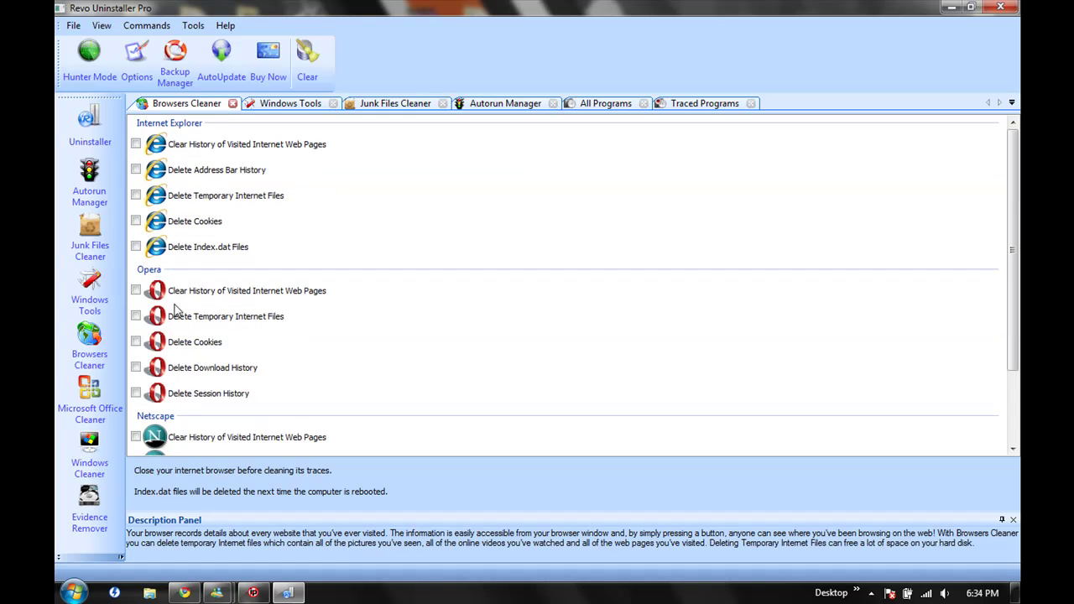
- Open Microsoft Office Cleaner, Windows Cleaner and Evidence Remover with drives C: and D: listed
left_click(80, 405)
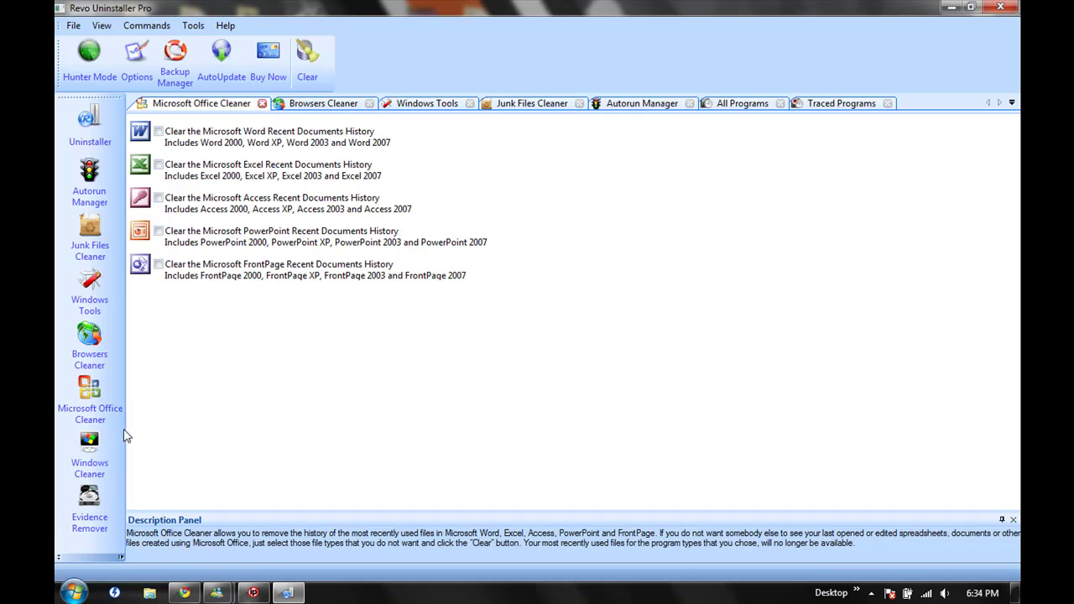
left_click(92, 462)
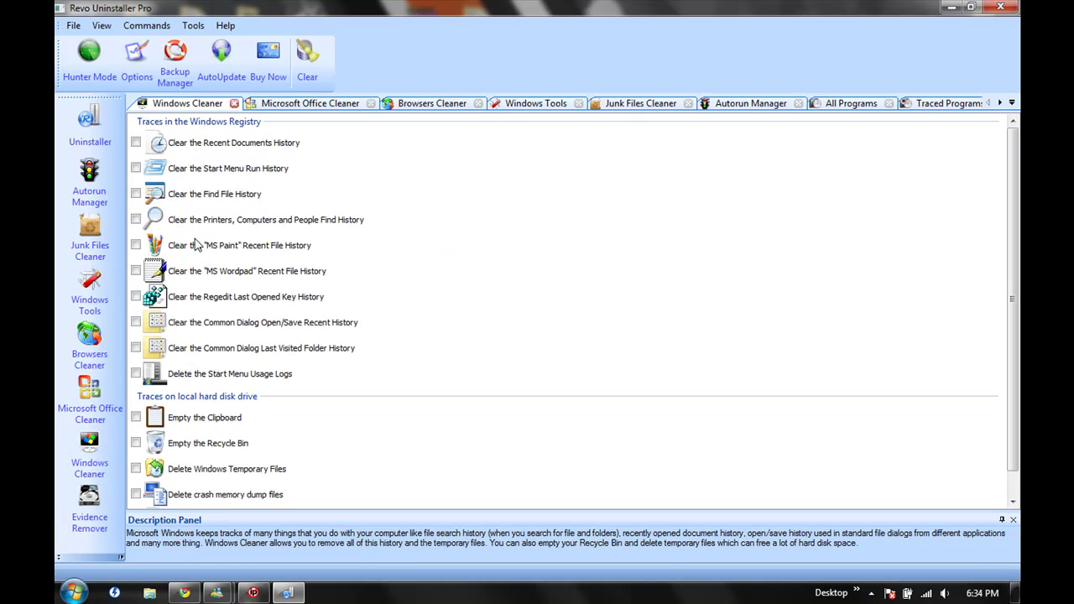
scroll(178, 445, "down", 1)
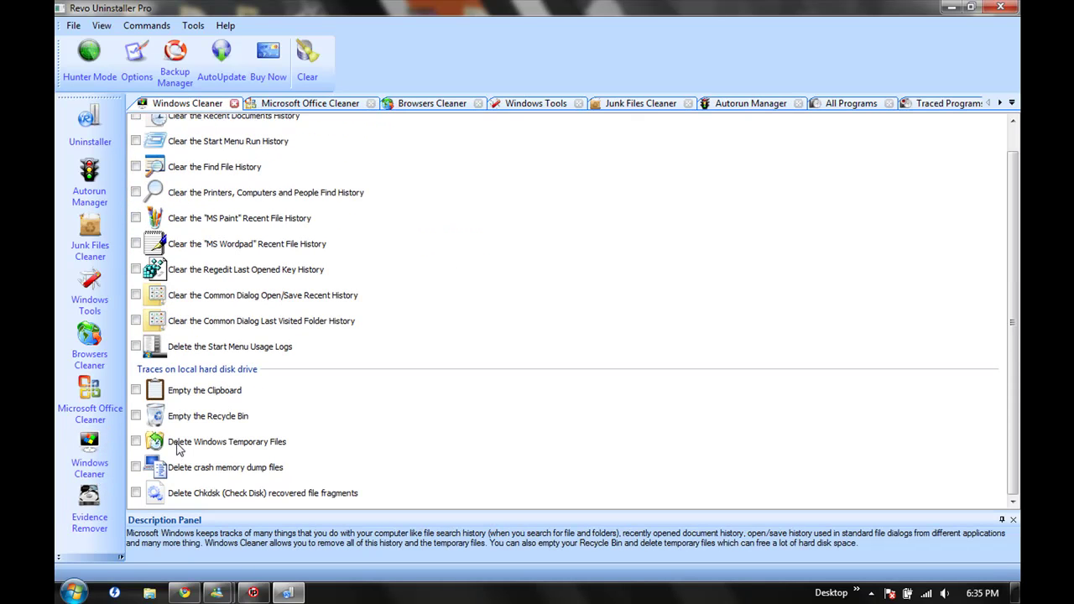
left_click(89, 507)
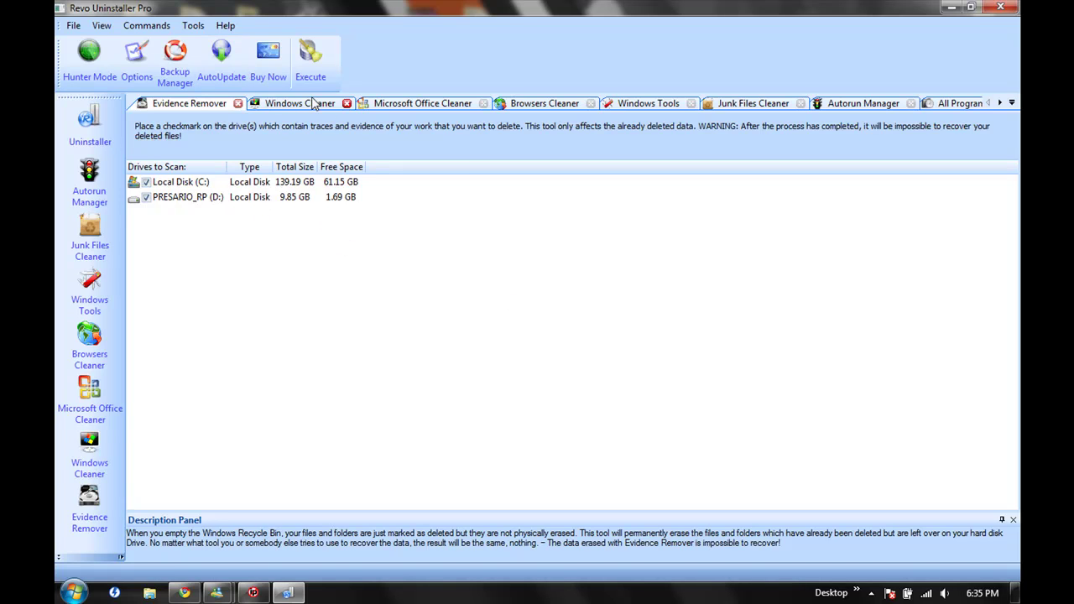
- Close every module tab, from Windows Cleaner through Evidence Remover, leaving only All Programs
left_click(347, 103)
left_click(375, 103)
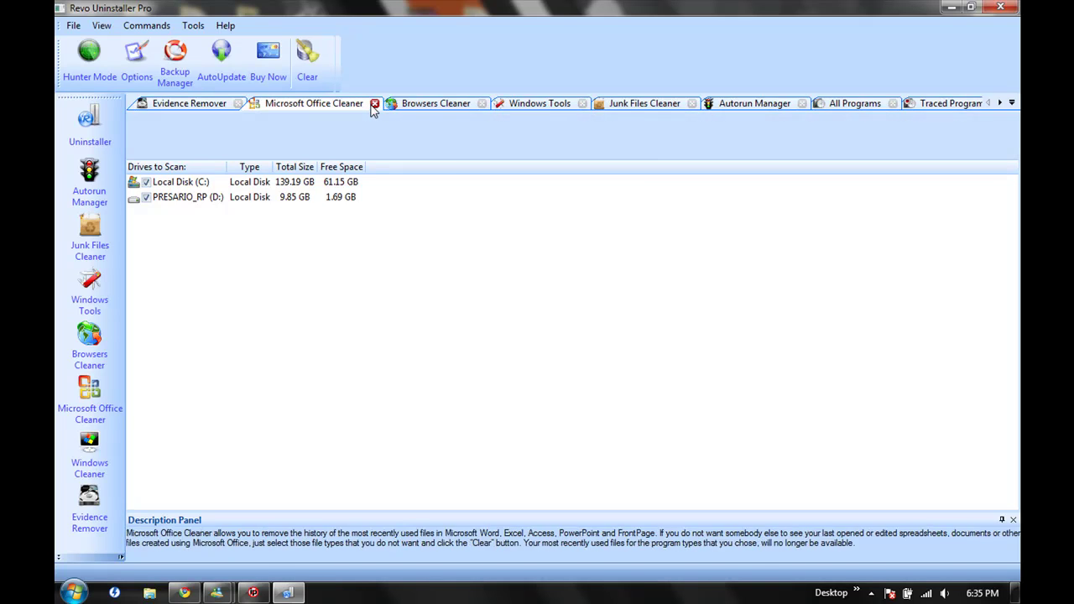
left_click(339, 103)
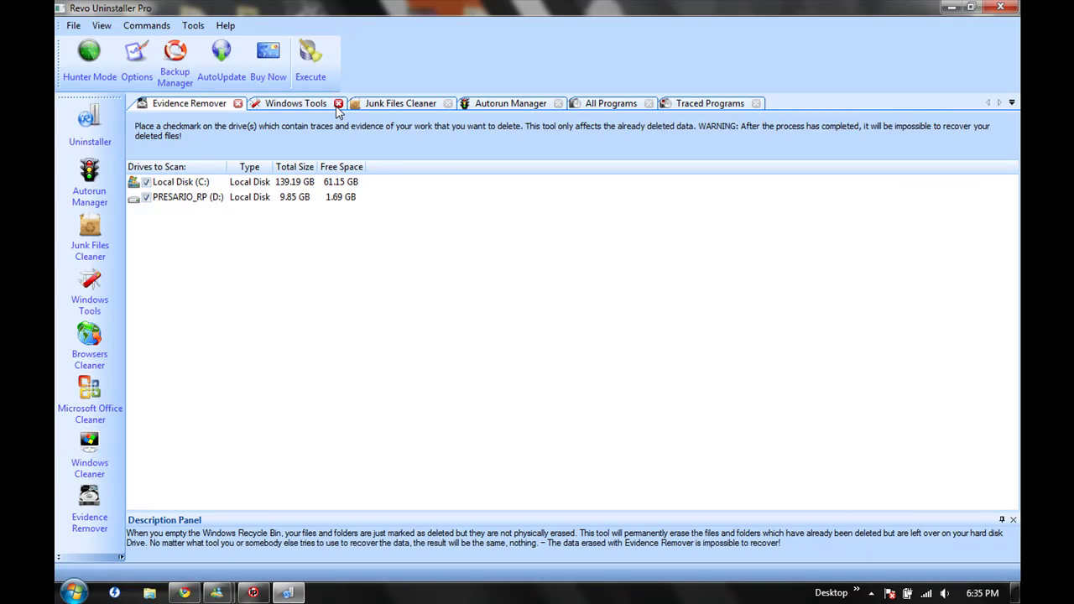
left_click(339, 103)
left_click(347, 103)
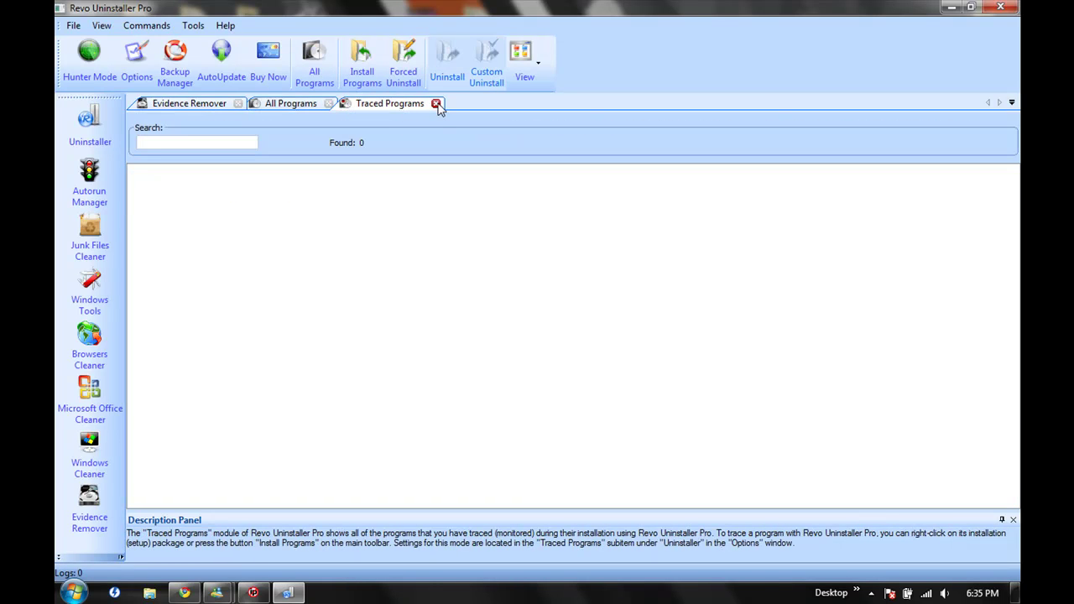
left_click(436, 103)
left_click(244, 108)
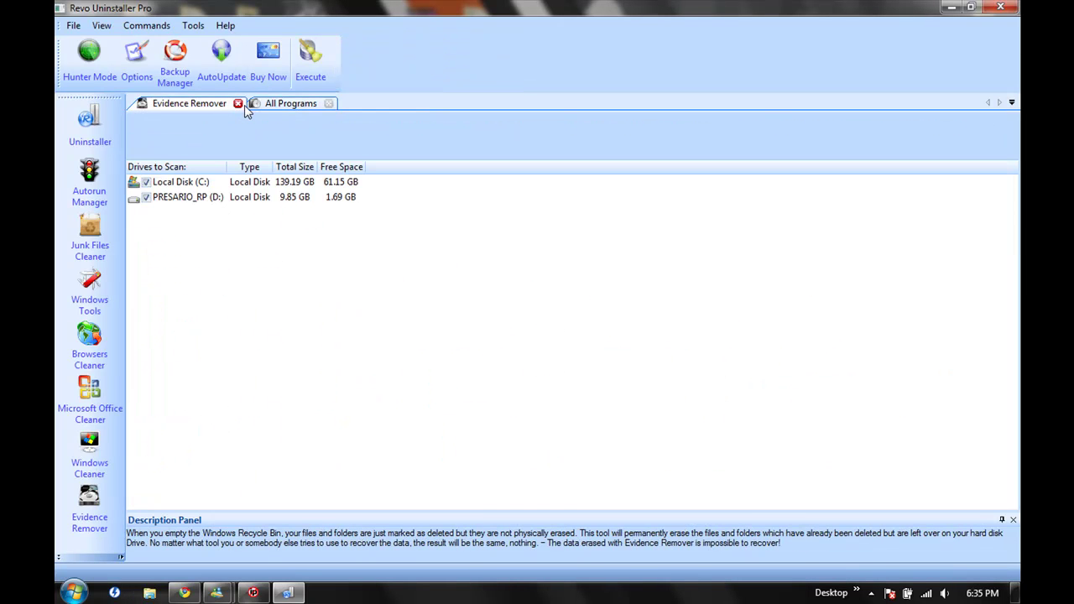
left_click(238, 104)
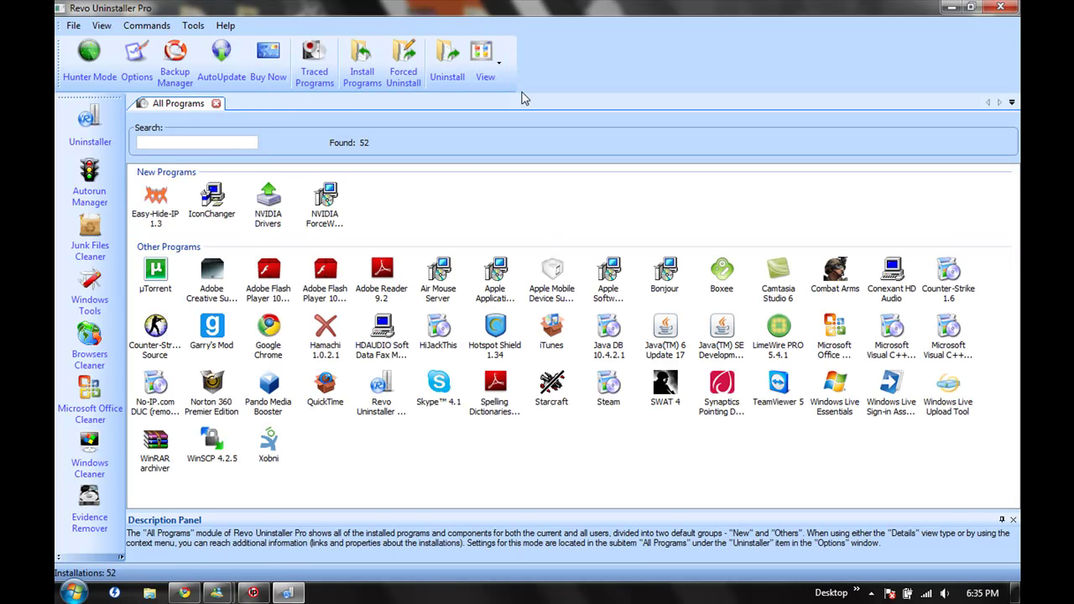
left_click(495, 328)
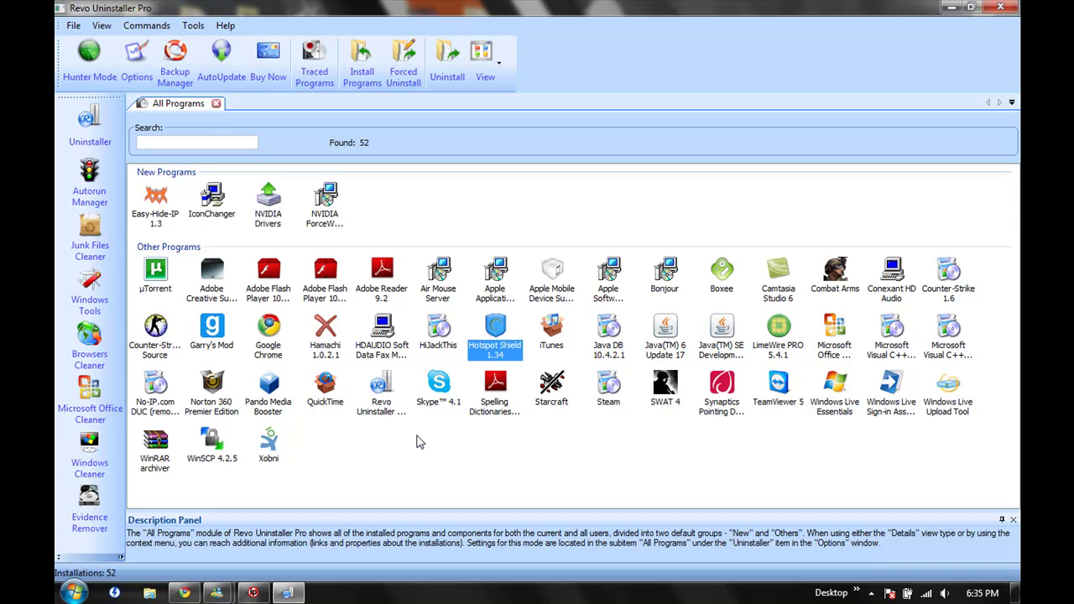
left_click(210, 445)
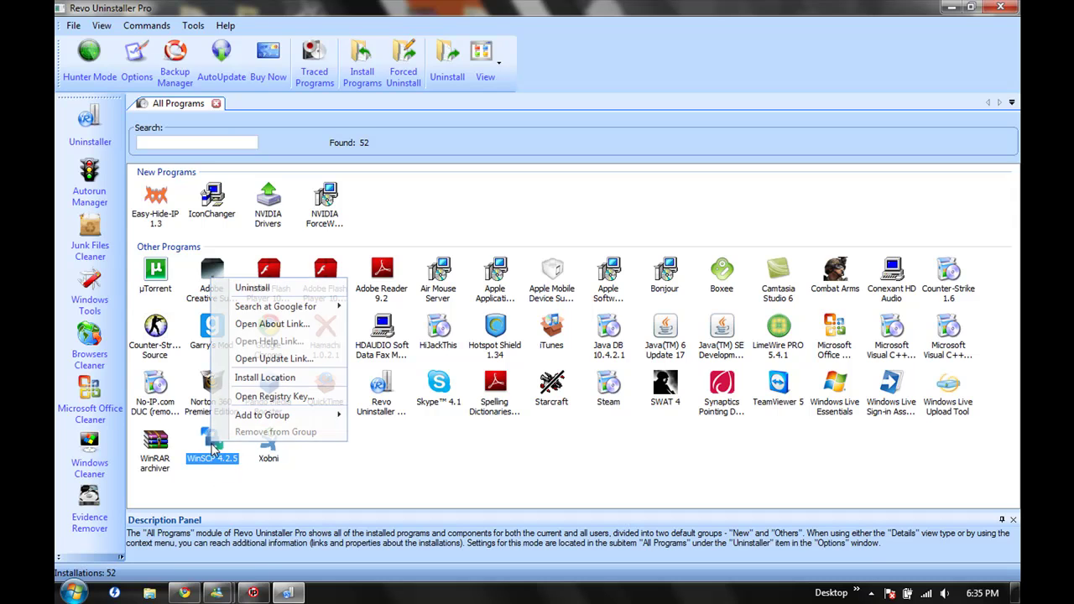
right_click(211, 444)
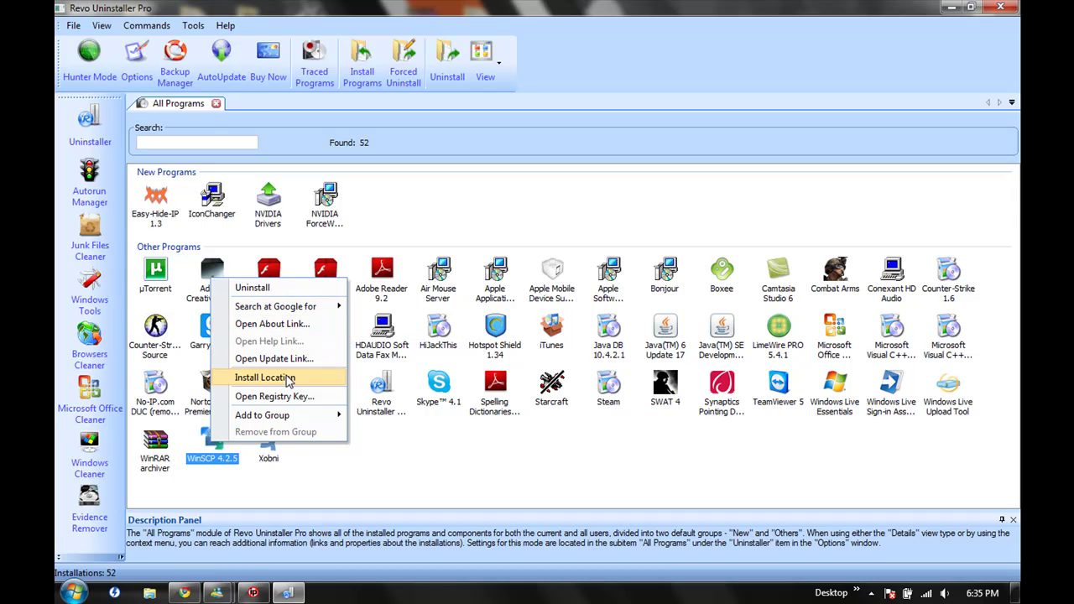
left_click(282, 379)
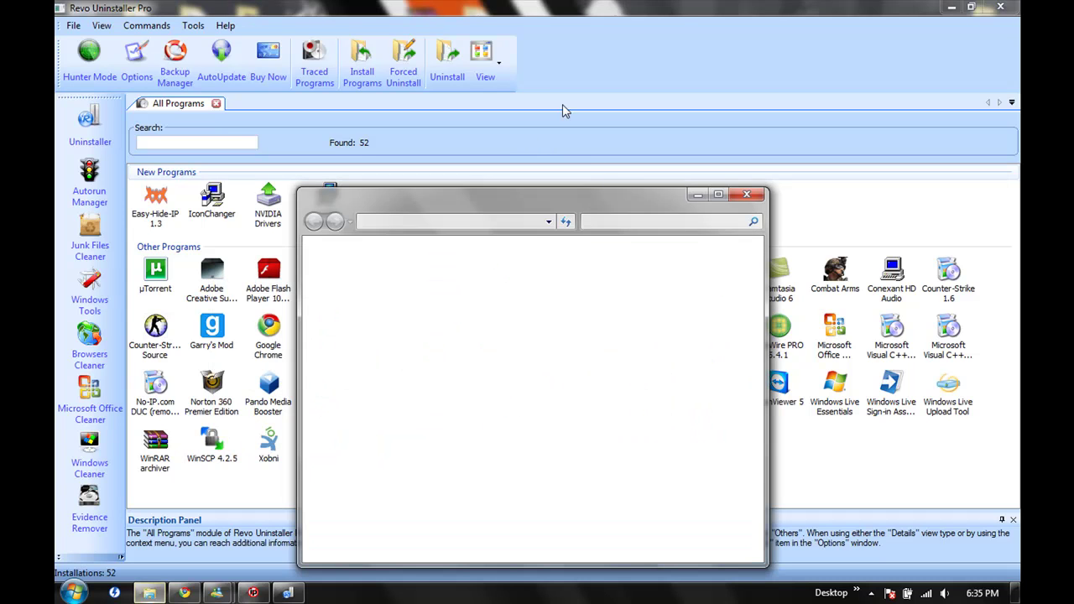
left_click(745, 195)
right_click(223, 441)
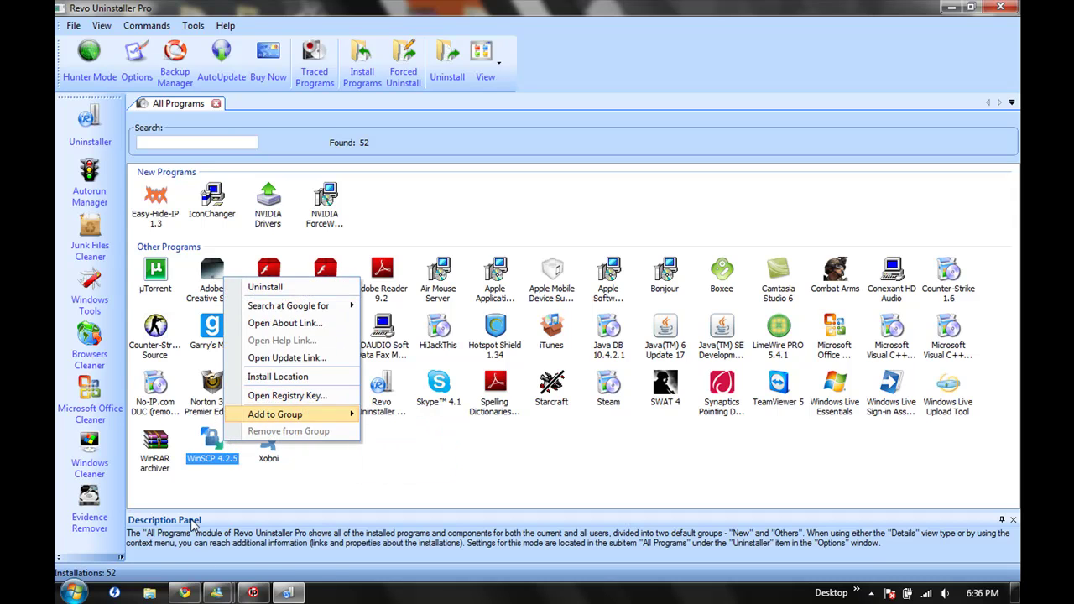
left_click(345, 499)
left_click(205, 447)
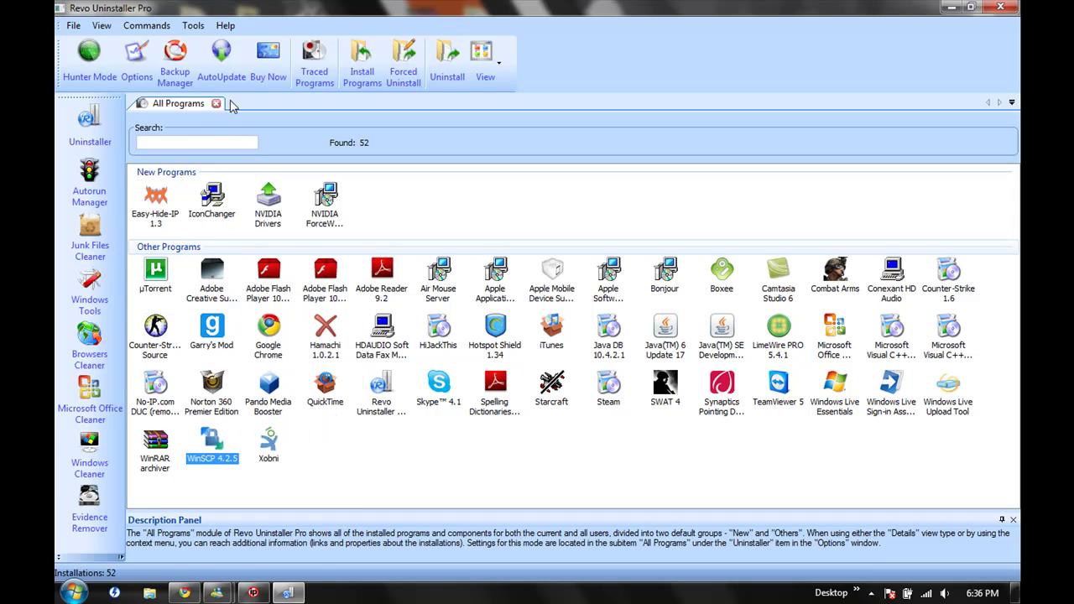
- Start uninstalling WinSCP 4.2.5 from its right-click menu
right_click(225, 445)
left_click(286, 287)
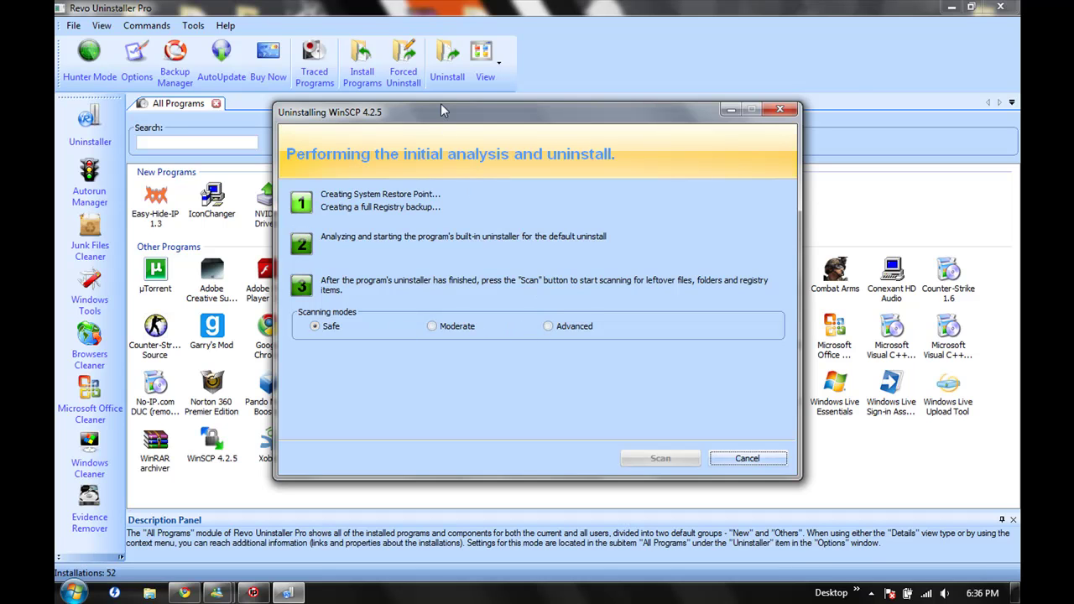
left_click_drag(440, 103, 372, 84)
- Set the uninstall scanning mode to Advanced
left_click(480, 308)
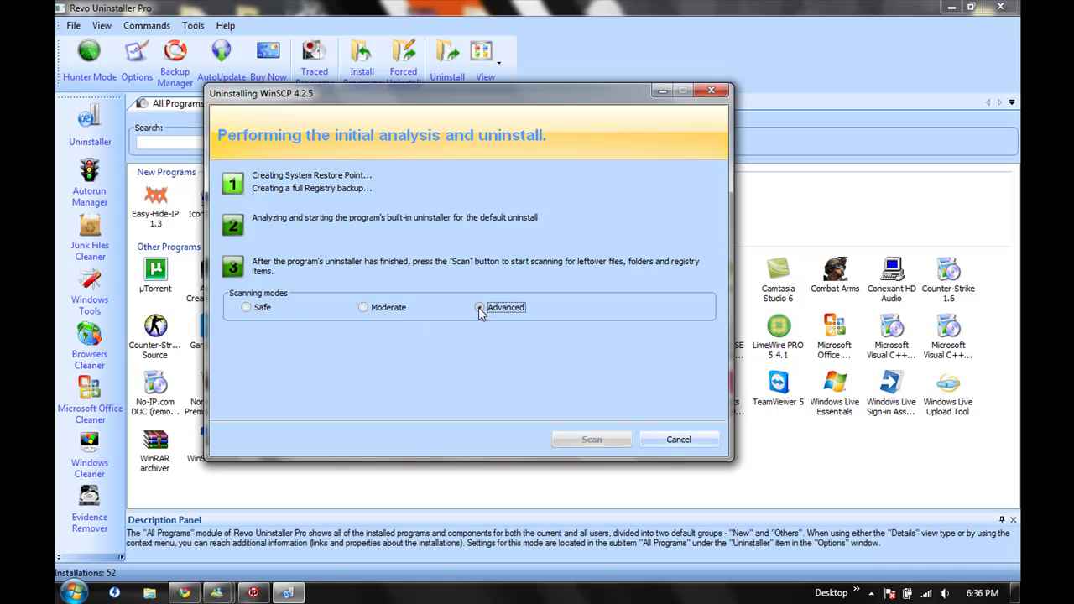
left_click(369, 308)
left_click(268, 307)
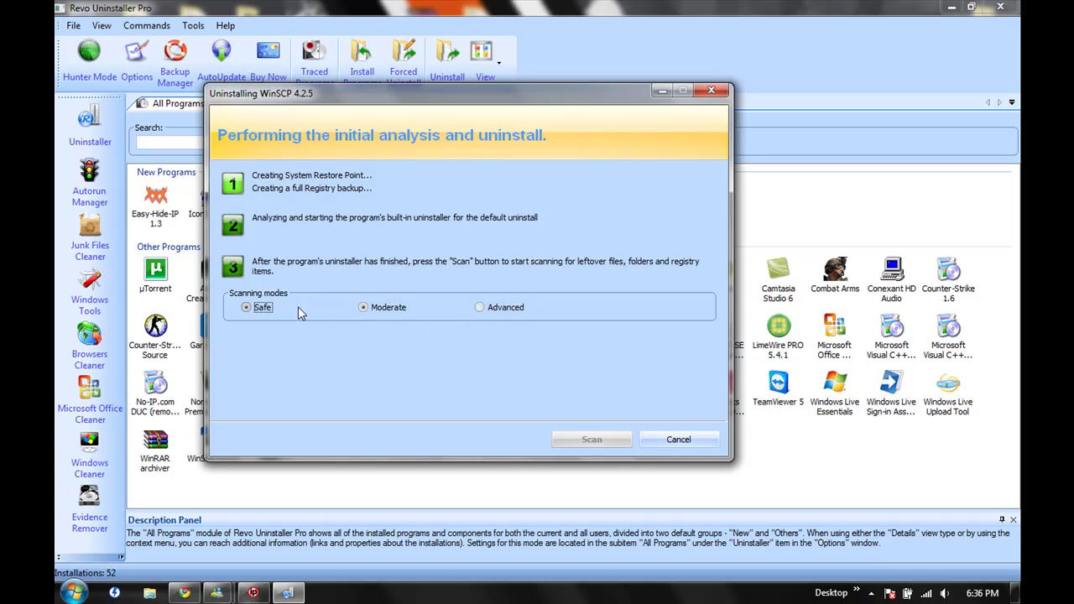
left_click(479, 307)
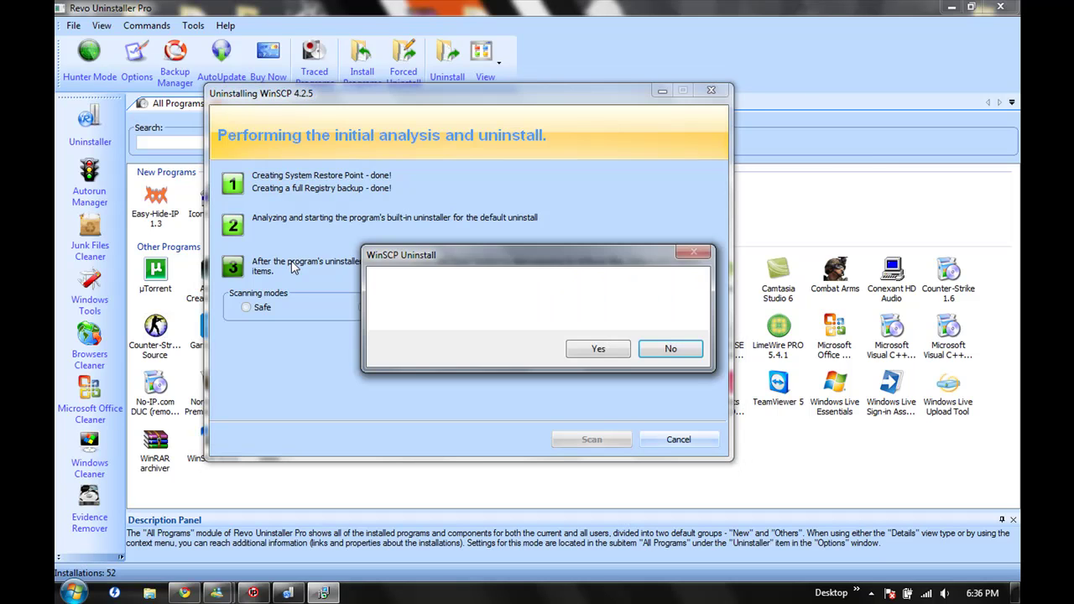
- Confirm WinSCP removal, decline data cleanup and restart, then start the leftover scan
left_click(595, 350)
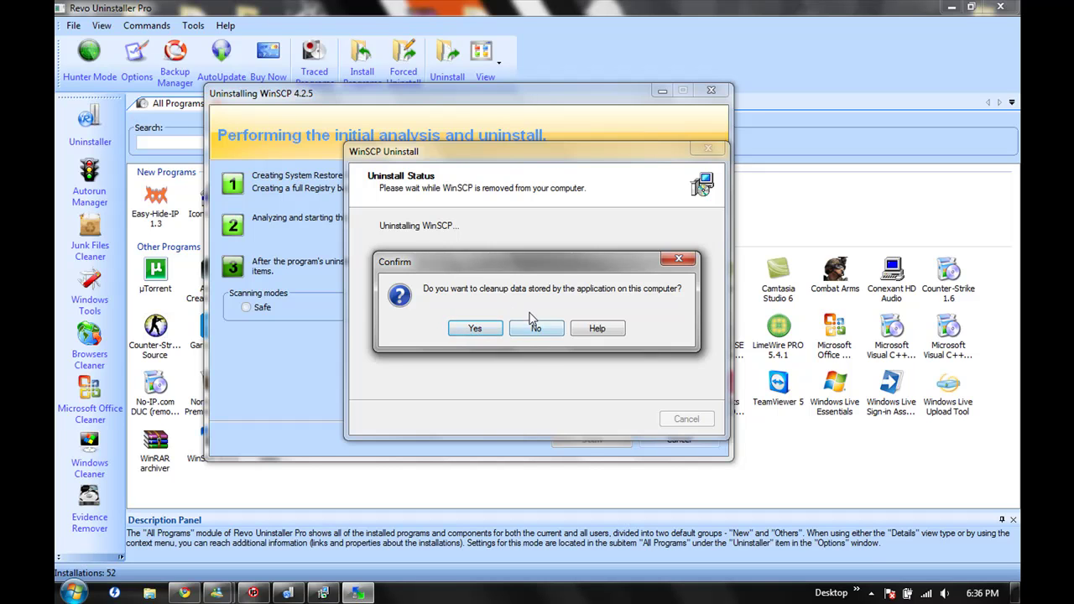
left_click(533, 332)
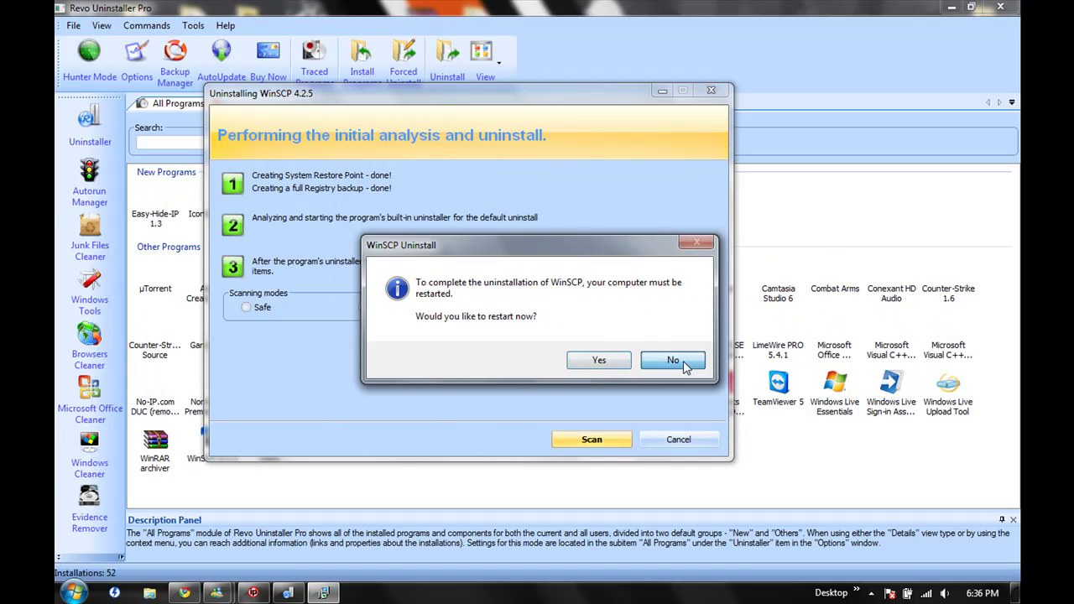
left_click(673, 360)
left_click(571, 437)
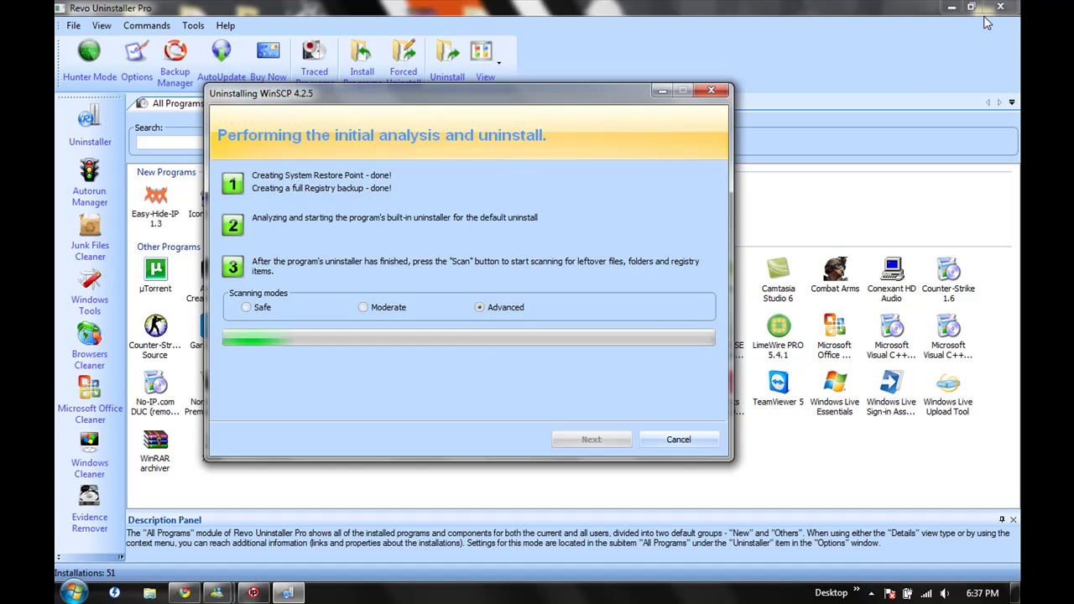
- Minimize the WinSCP uninstall progress dialog to reveal the desktop
left_click(662, 89)
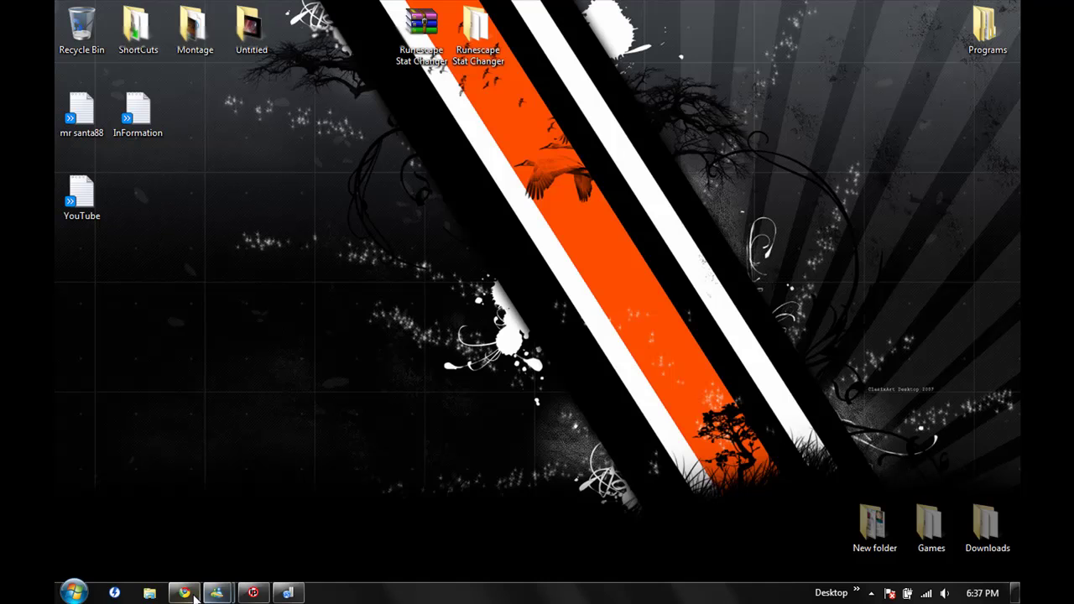
- In Chrome, go to google and search for 'Revo uninstaller'
left_click(194, 595)
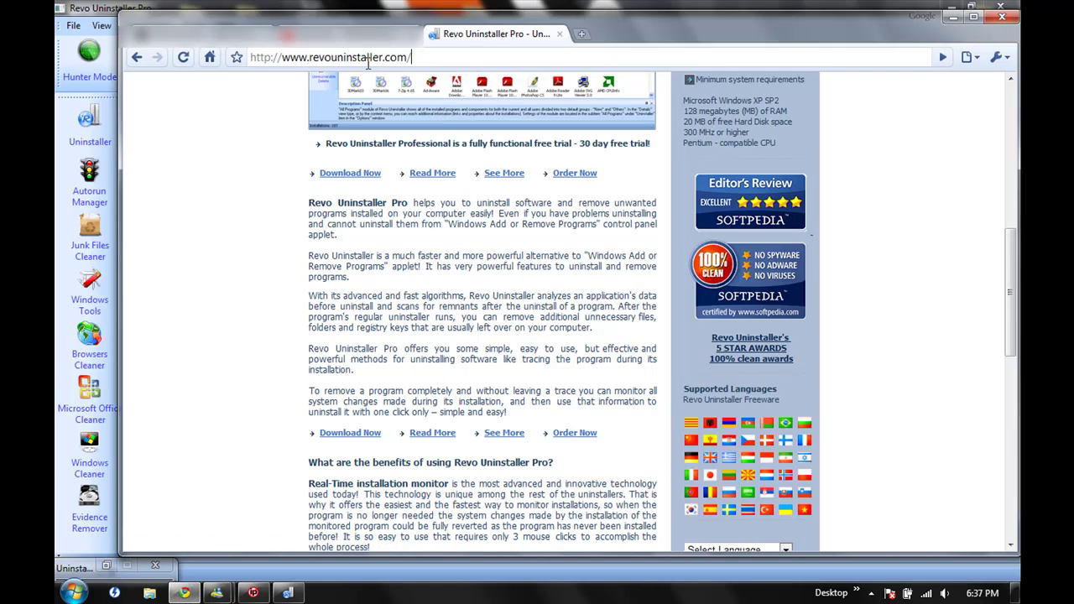
left_click(367, 59)
scroll(290, 143, "up", 3)
scroll(291, 143, "up", 3)
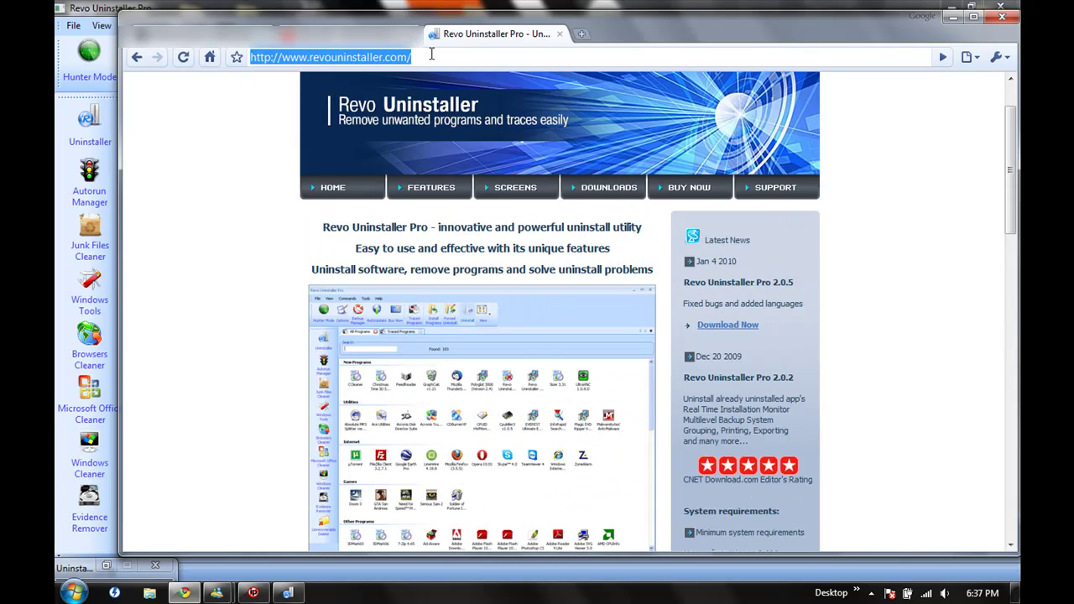
type("google.c")
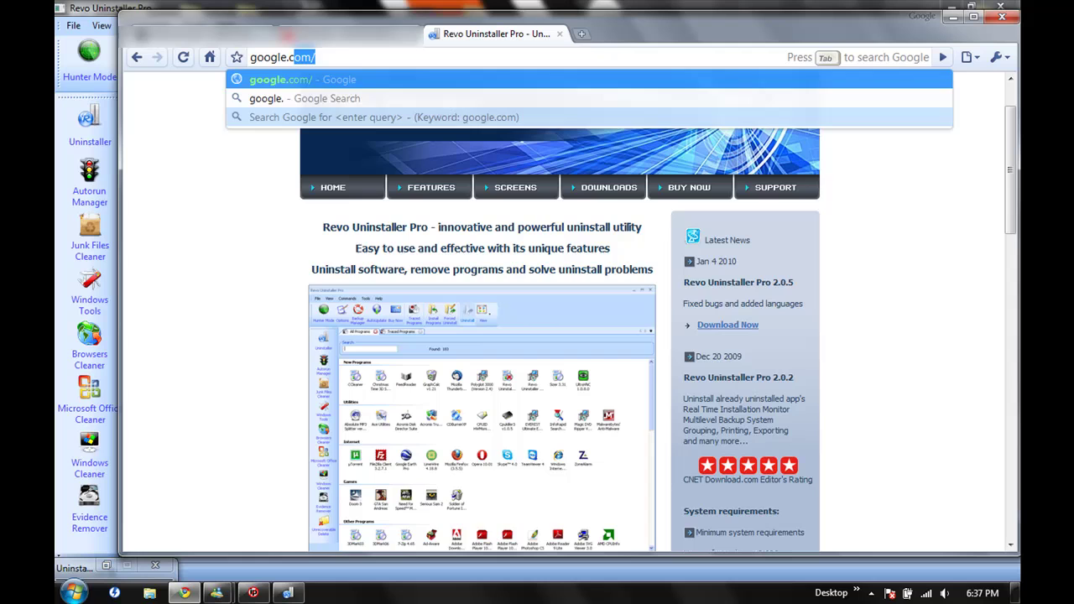
key("Return")
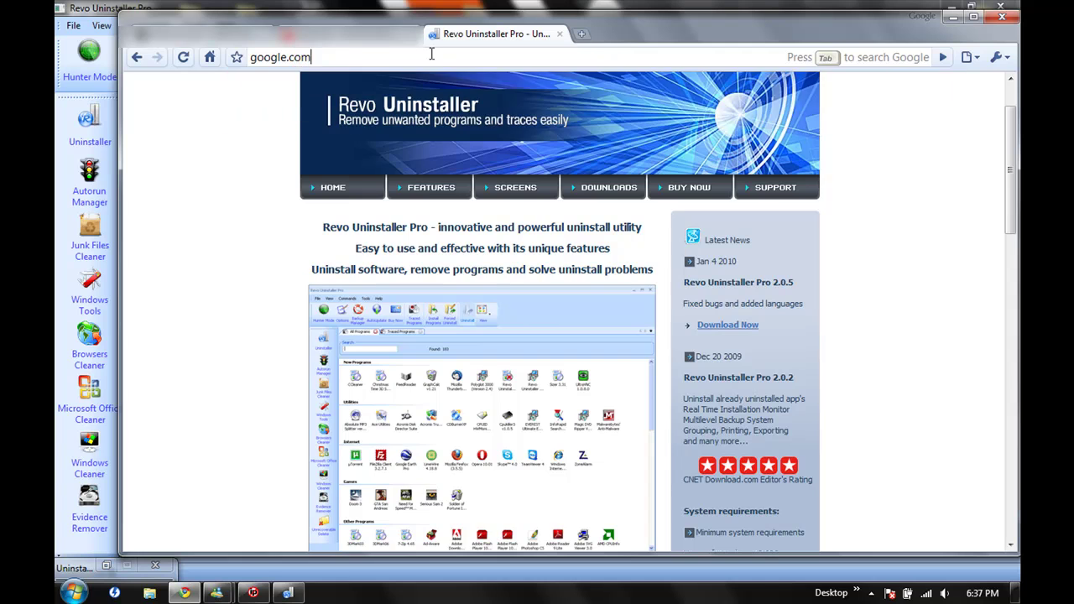
type("Rev")
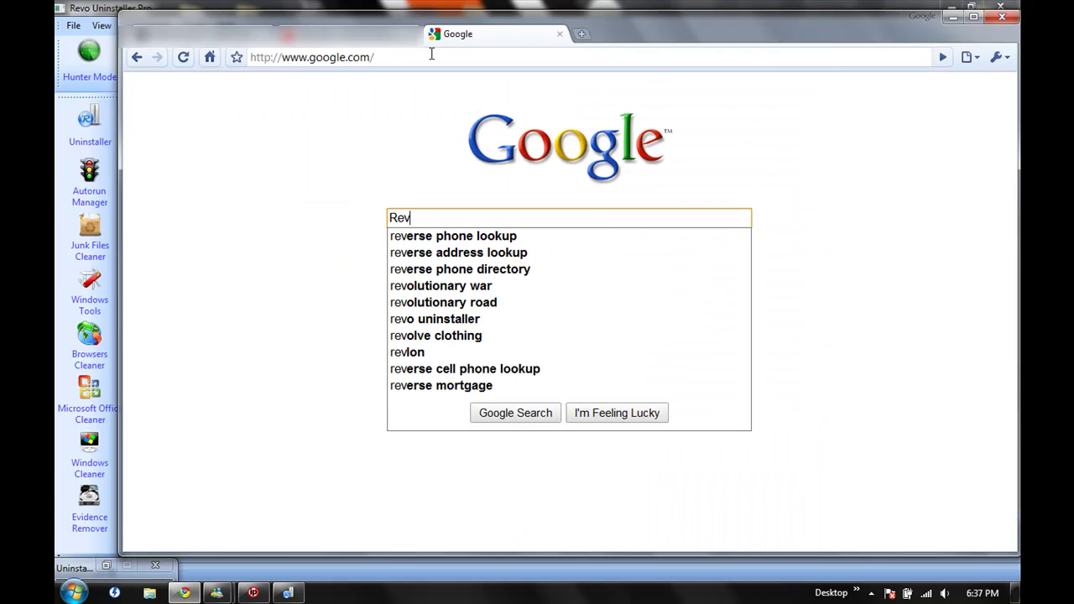
type("o un")
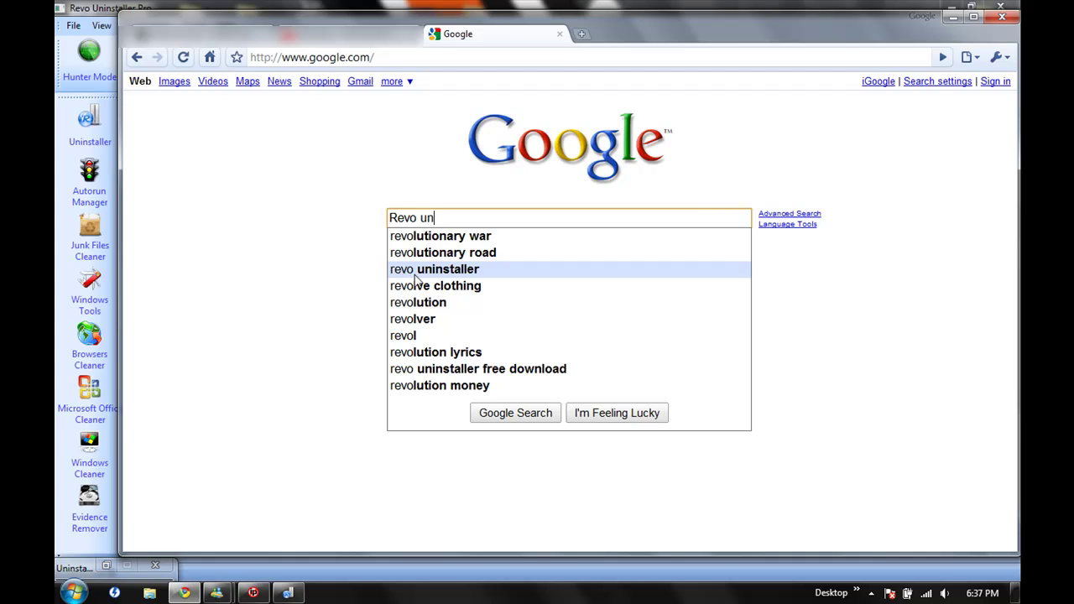
type("installer")
key("Return")
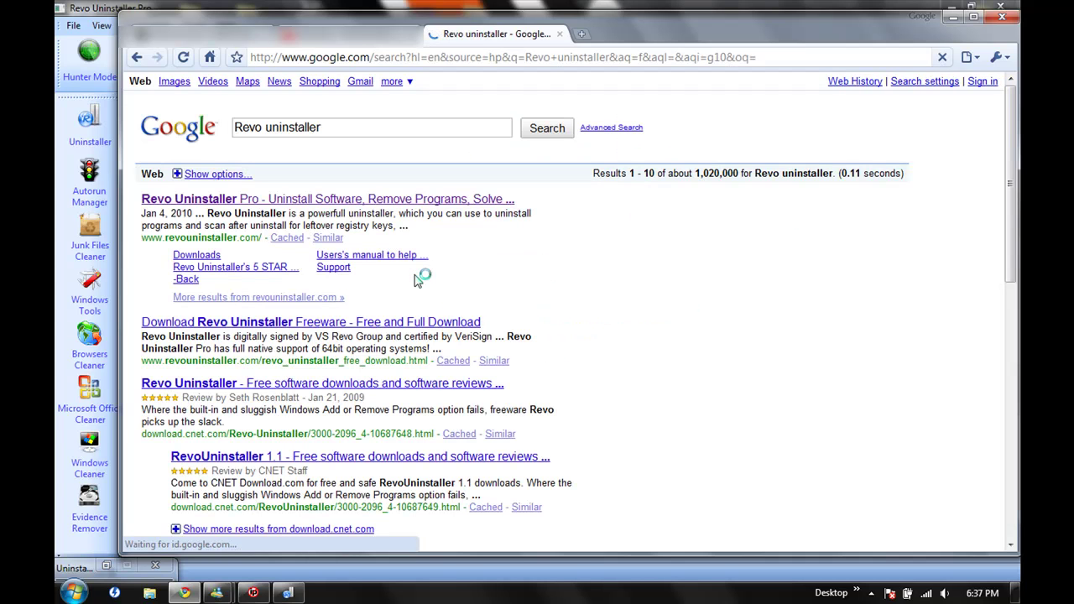
- Open revouninstaller.com from the search results and scroll through the homepage
left_click(311, 201)
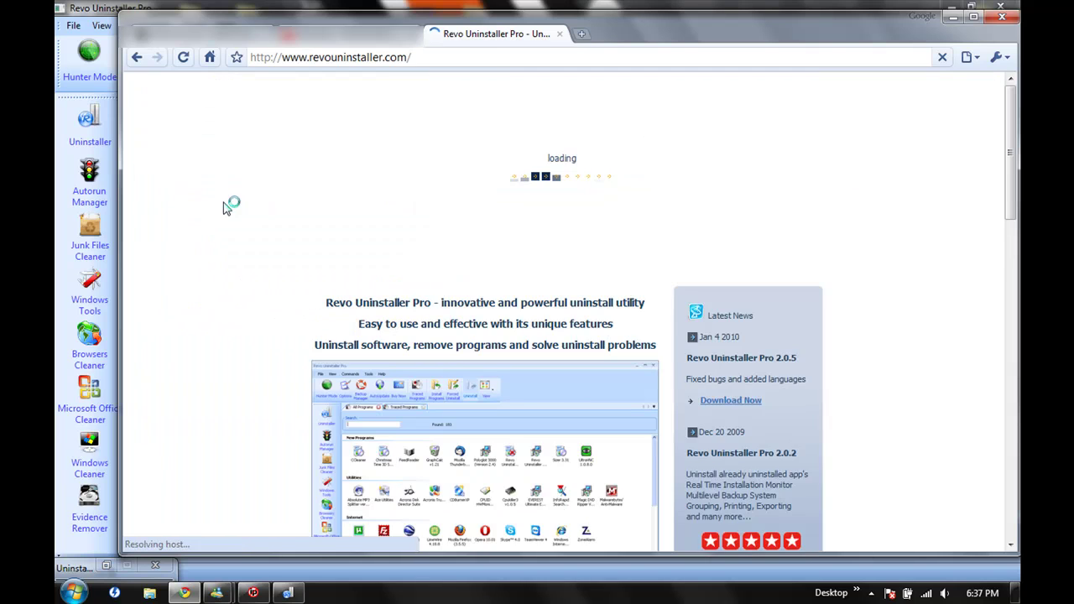
scroll(220, 211, "down", 3)
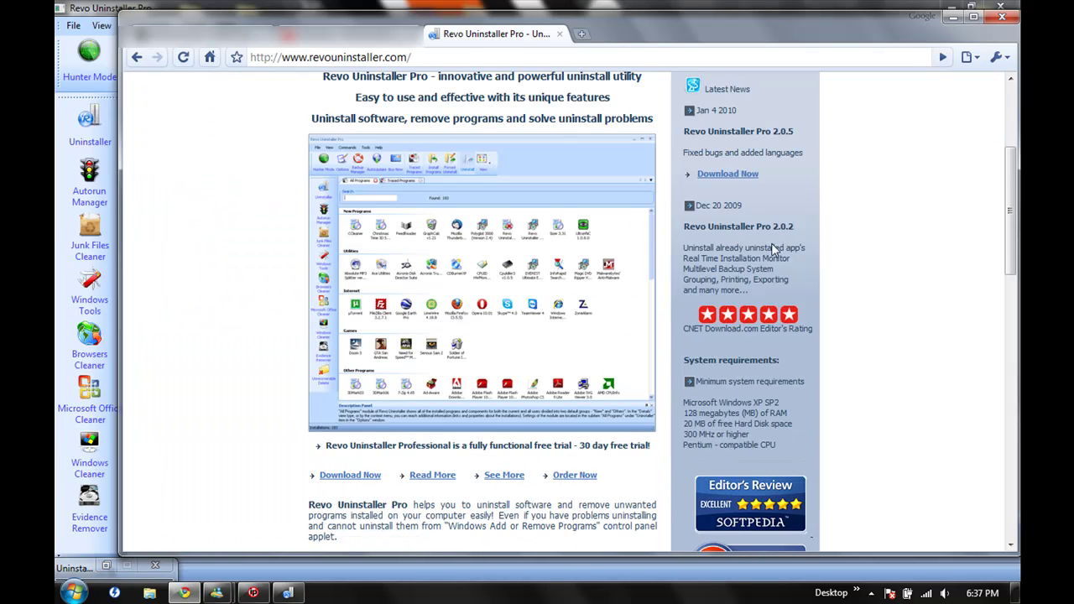
scroll(797, 309, "up", 3)
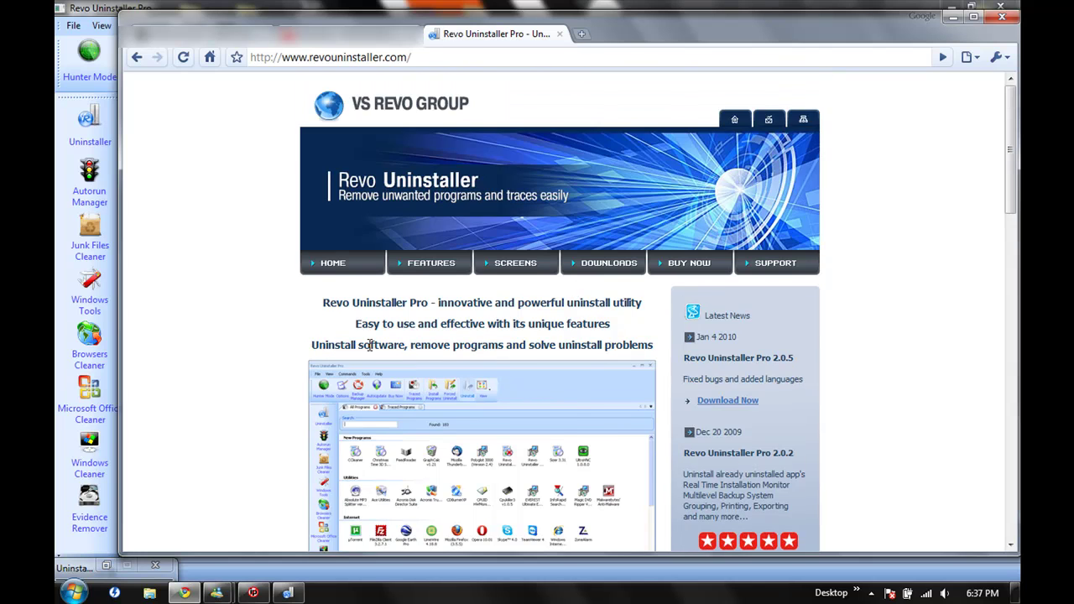
scroll(269, 306, "down", 3)
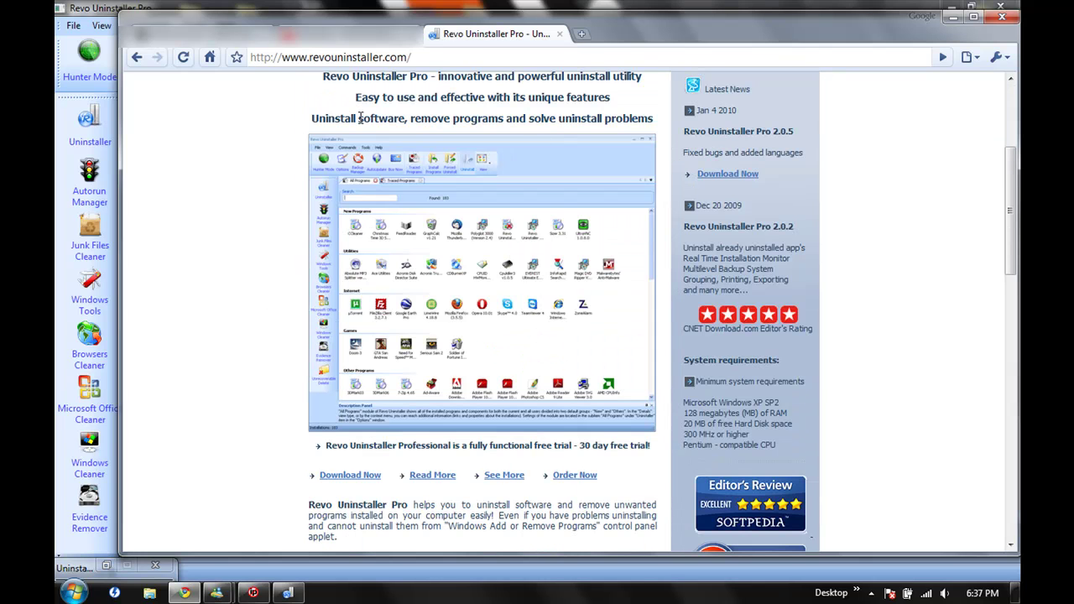
scroll(292, 208, "down", 1)
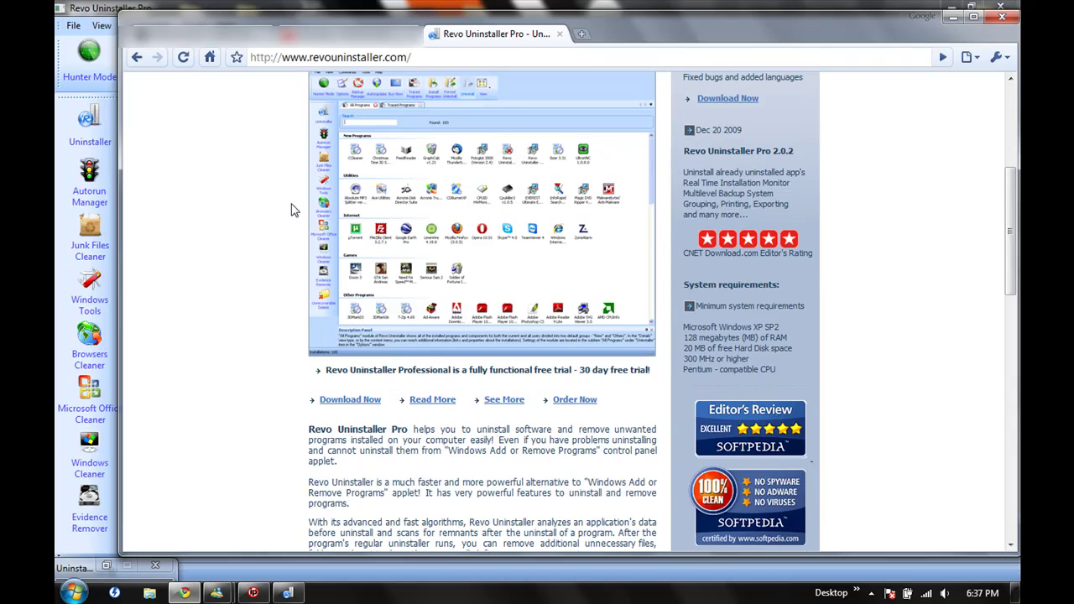
- Start the Revo Uninstaller Pro setup download and discard it at the harmful-file warning
left_click(332, 401)
scroll(246, 384, "down", 3)
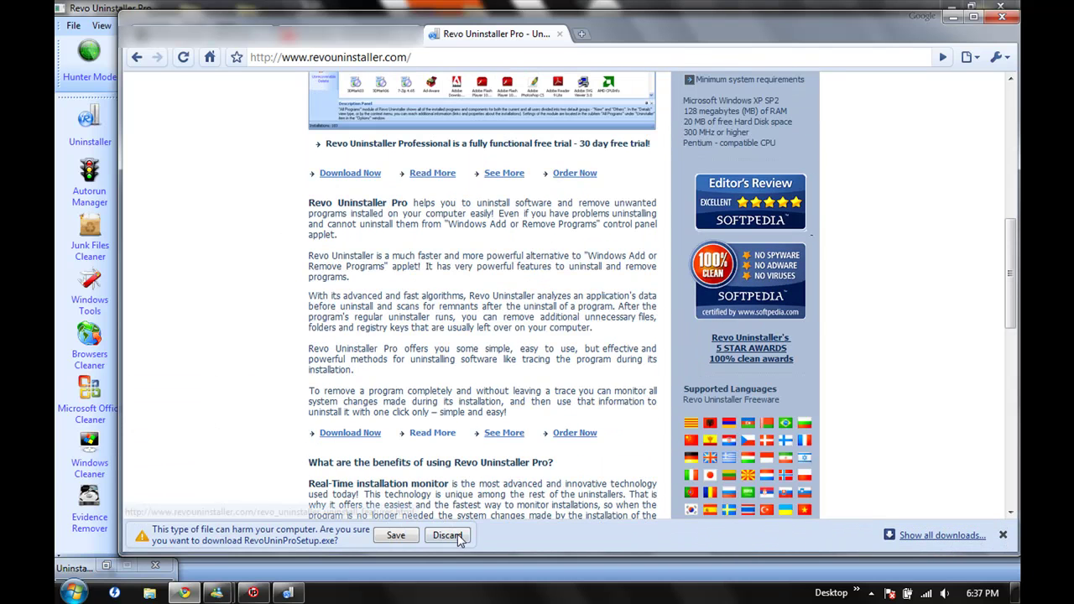
left_click(457, 537)
- Read through the homepage's features and Windows XP–7 compatibility
scroll(424, 394, "down", 2)
scroll(428, 378, "down", 3)
scroll(432, 382, "down", 3)
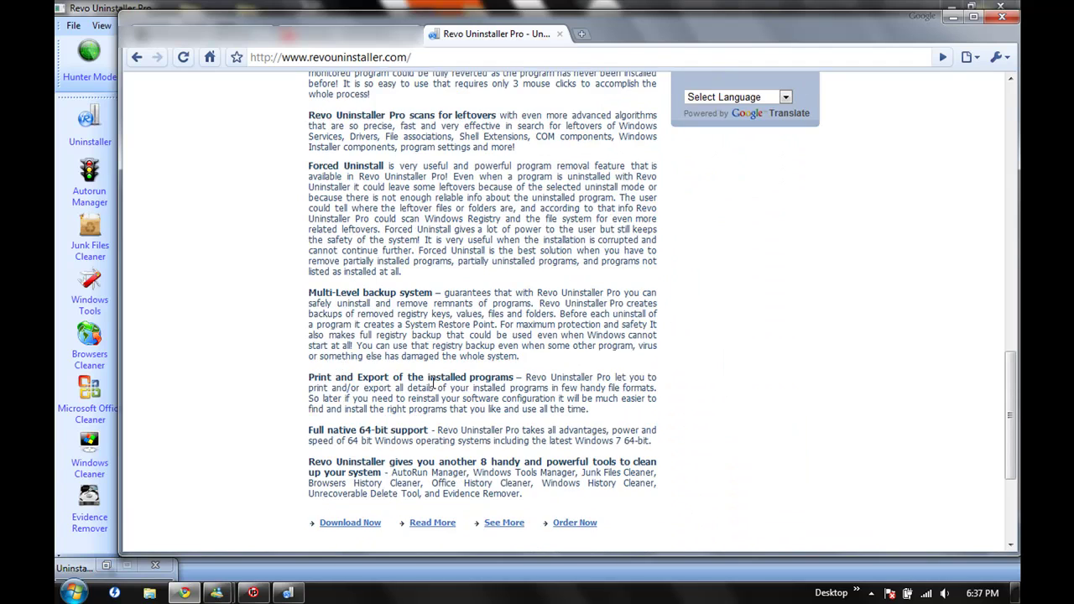
scroll(501, 378, "down", 2)
scroll(502, 378, "up", 1)
scroll(504, 378, "down", 2)
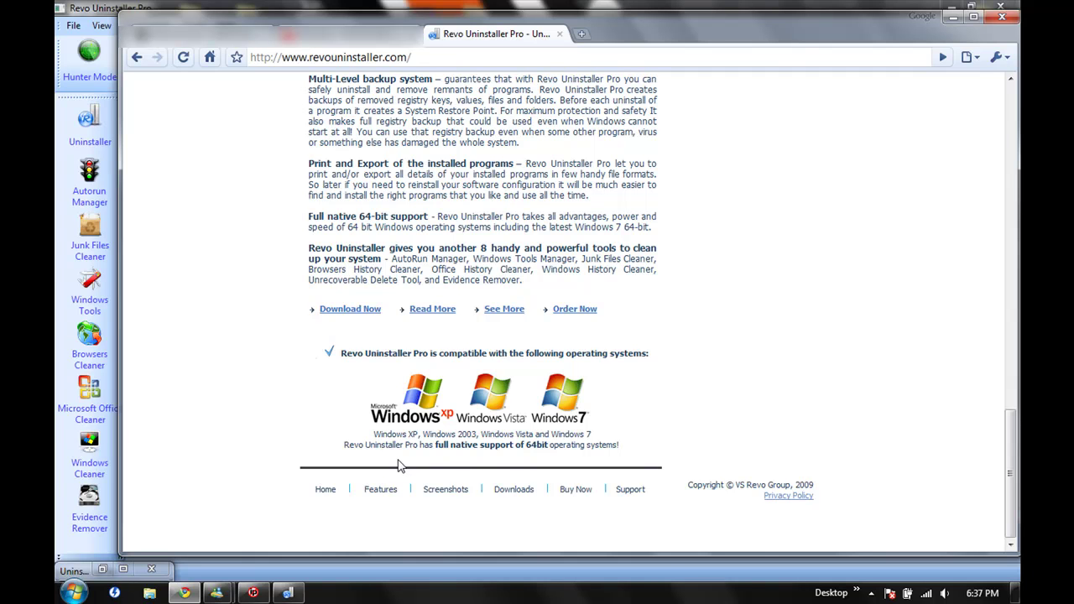
scroll(737, 397, "up", 2)
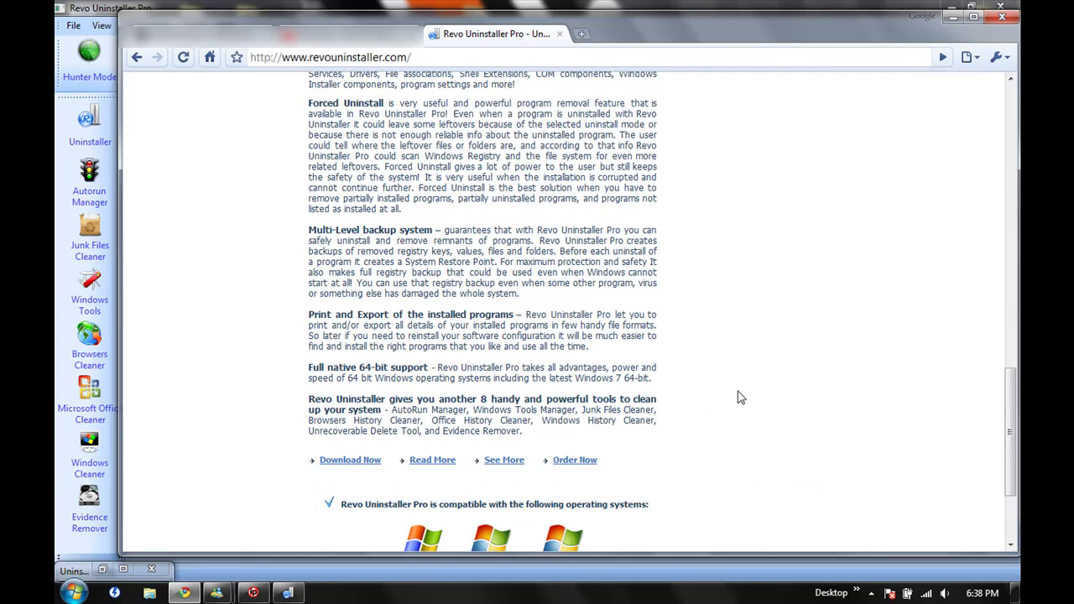
scroll(737, 398, "up", 8)
scroll(738, 394, "up", 3)
scroll(738, 394, "up", 3)
scroll(737, 390, "down", 1)
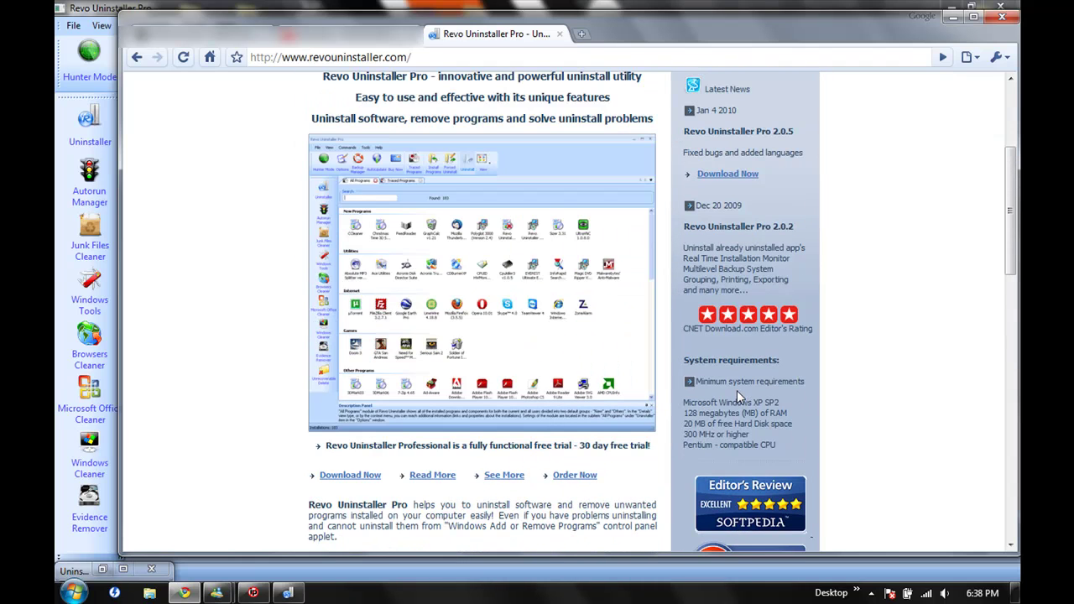
scroll(743, 340, "down", 2)
scroll(795, 348, "up", 3)
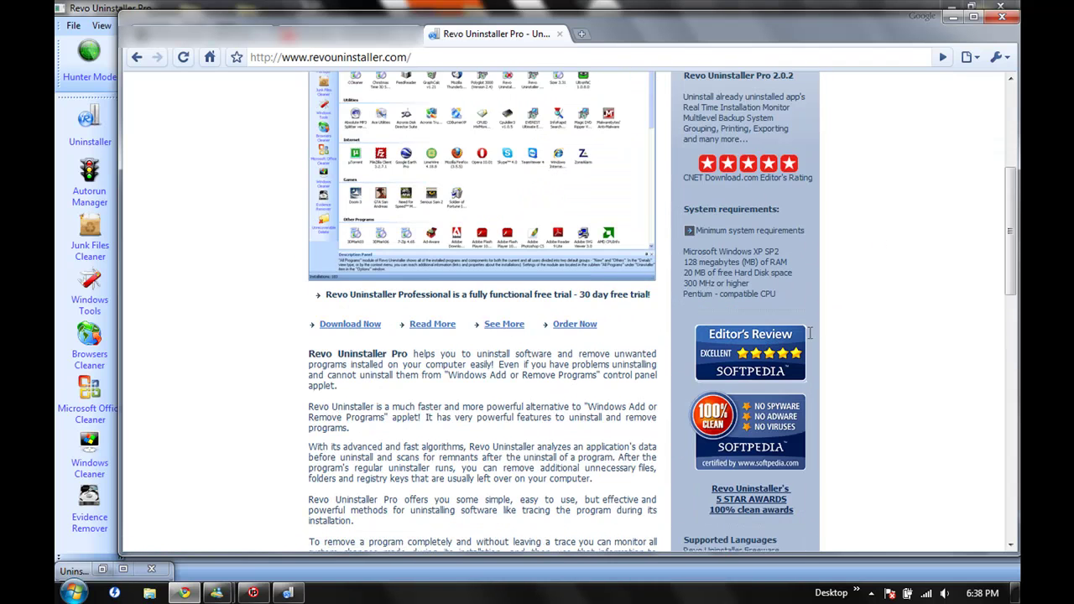
scroll(244, 152, "up", 2)
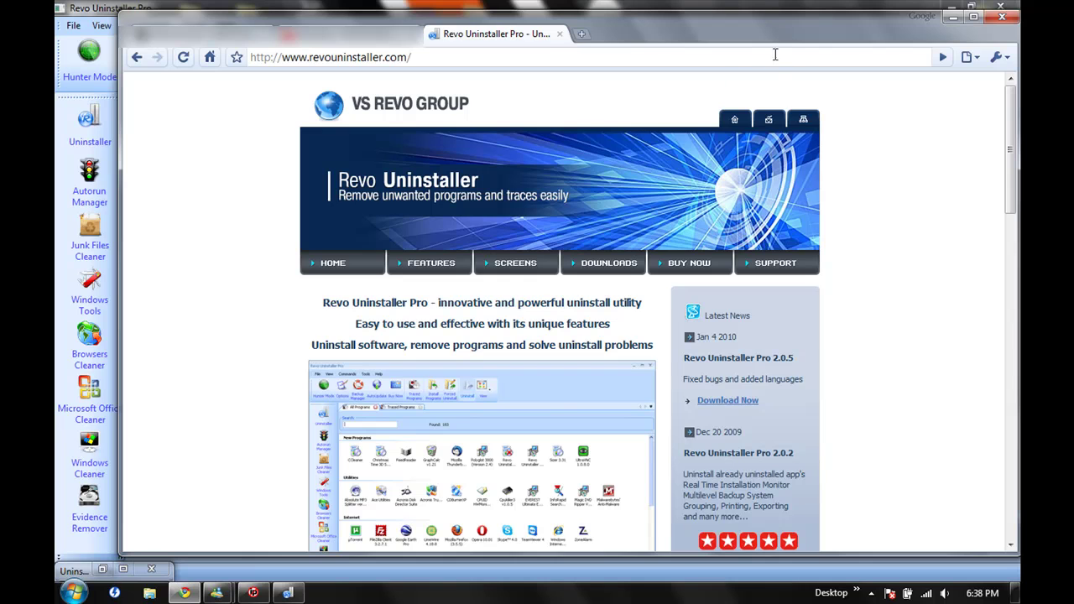
- Bring the Uninstalling WinSCP leftover files window back into view
left_click(952, 17)
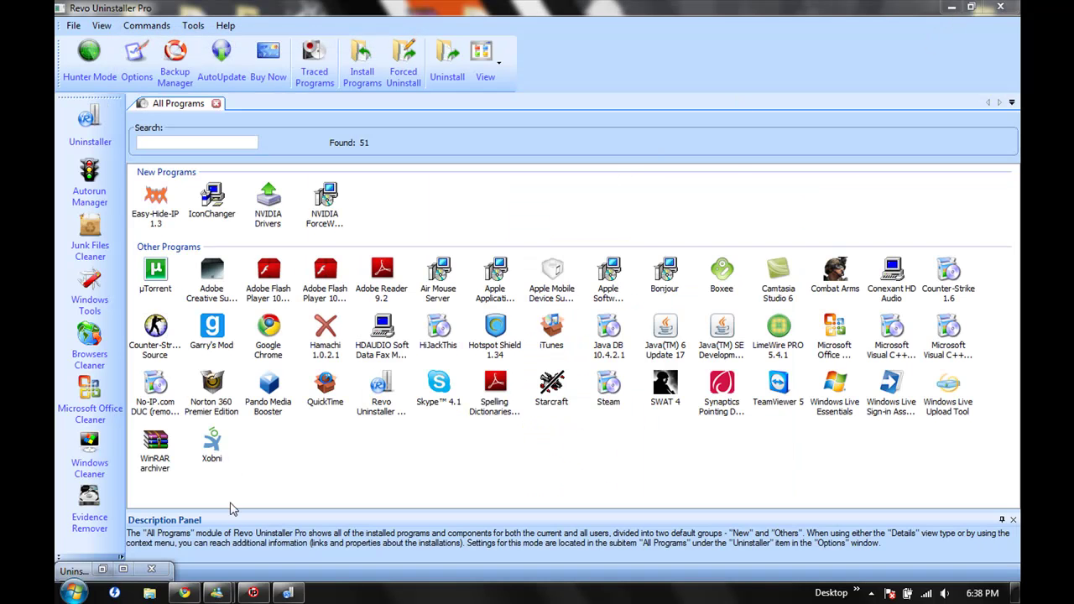
left_click(103, 570)
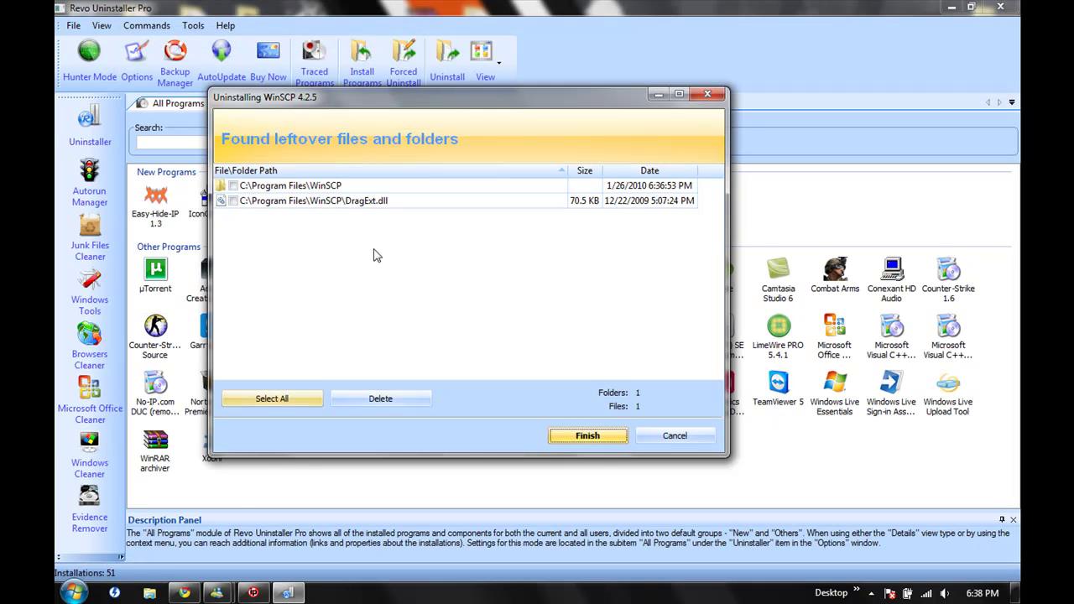
left_click_drag(344, 99, 339, 153)
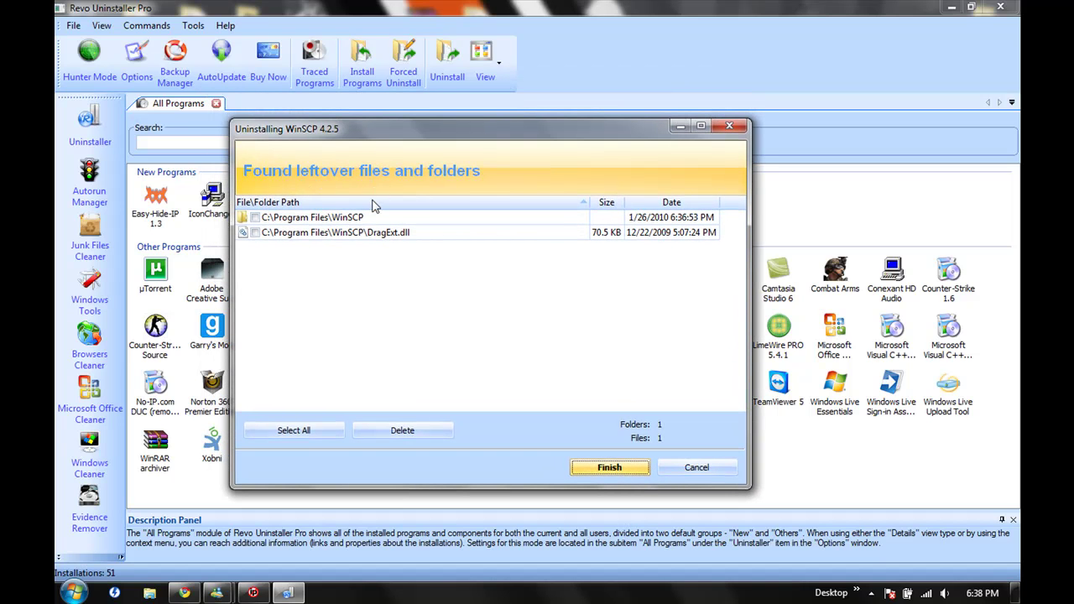
- Delete the WinSCP leftover folder and DragExt.dll, accepting removal of remaining files at restart
left_click(255, 219)
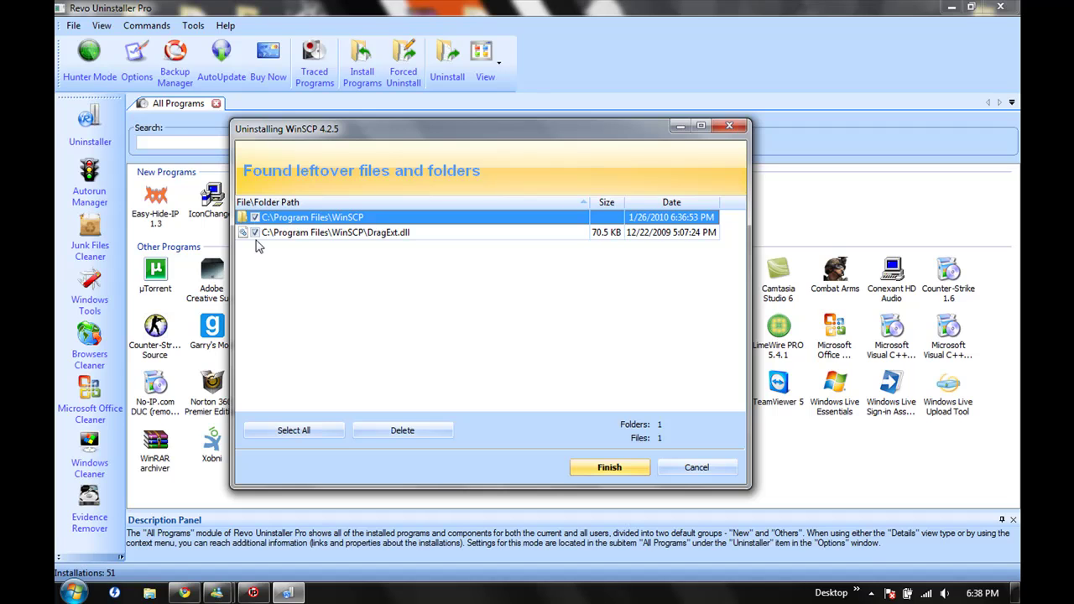
left_click(255, 233)
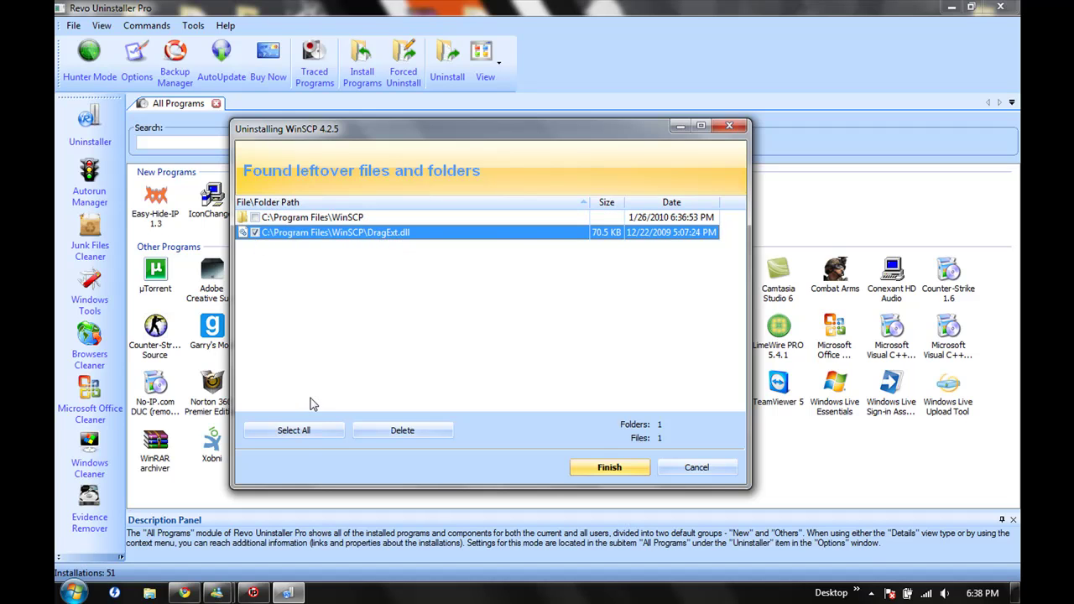
left_click(306, 442)
left_click(409, 430)
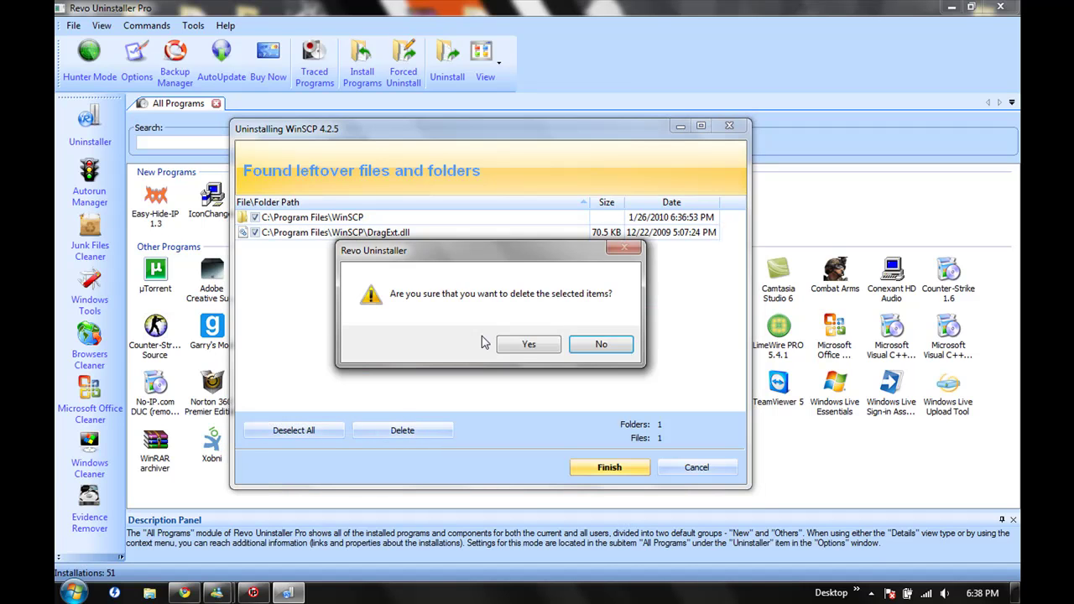
left_click(520, 344)
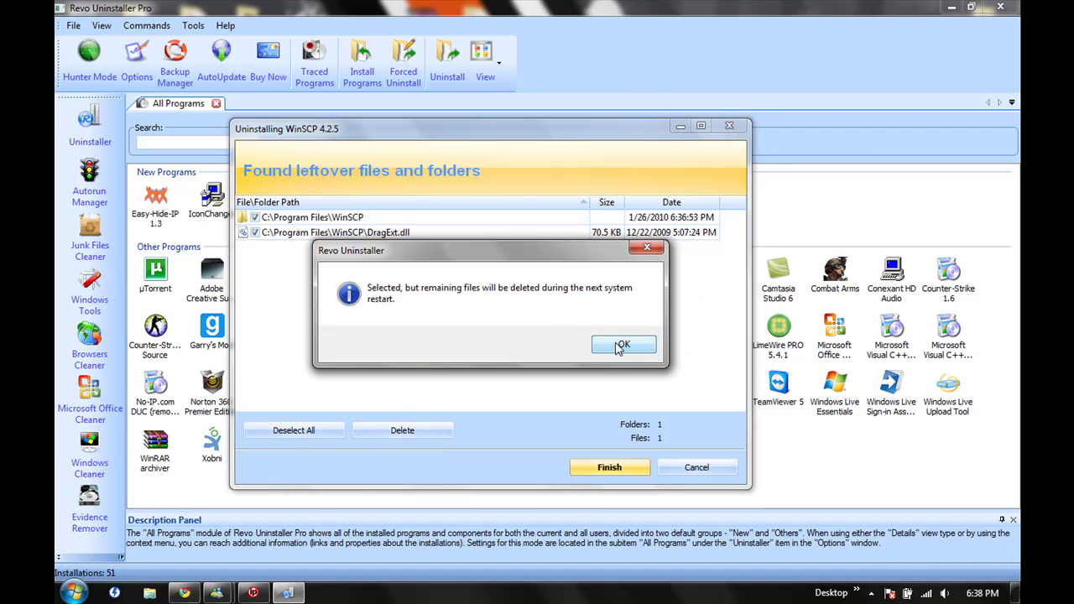
left_click(621, 347)
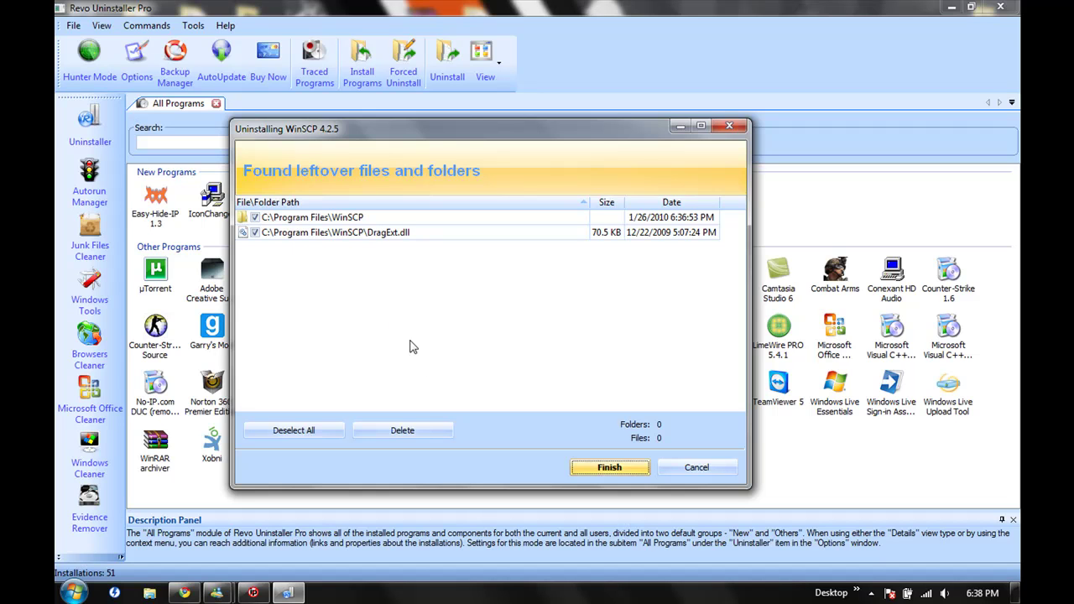
- Finish the WinSCP uninstall wizard and minimize Revo Uninstaller to the desktop
left_click(595, 468)
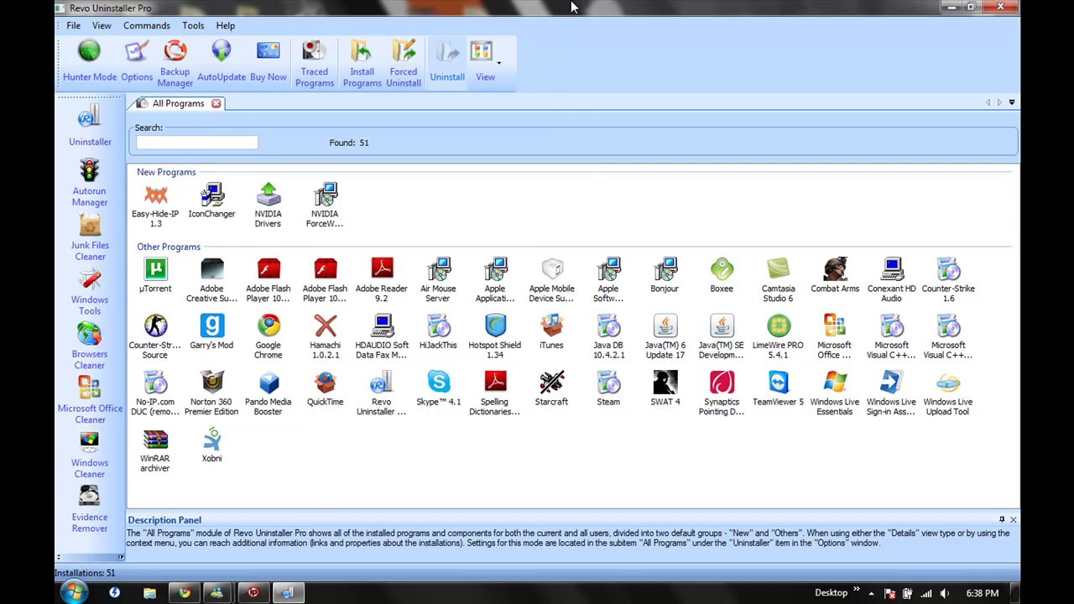
left_click(495, 61)
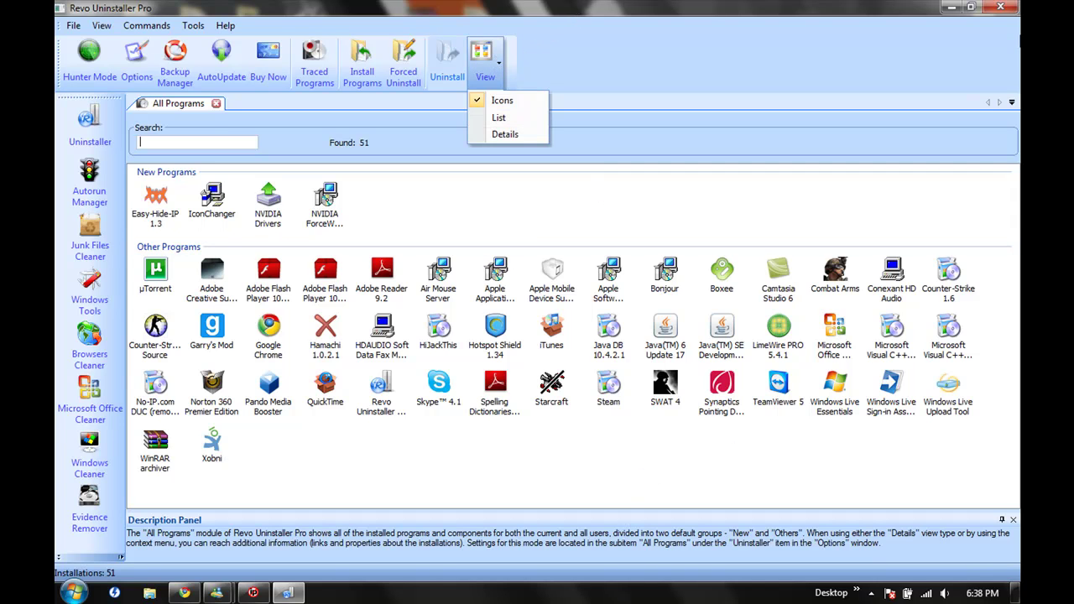
left_click(962, 8)
left_click(960, 8)
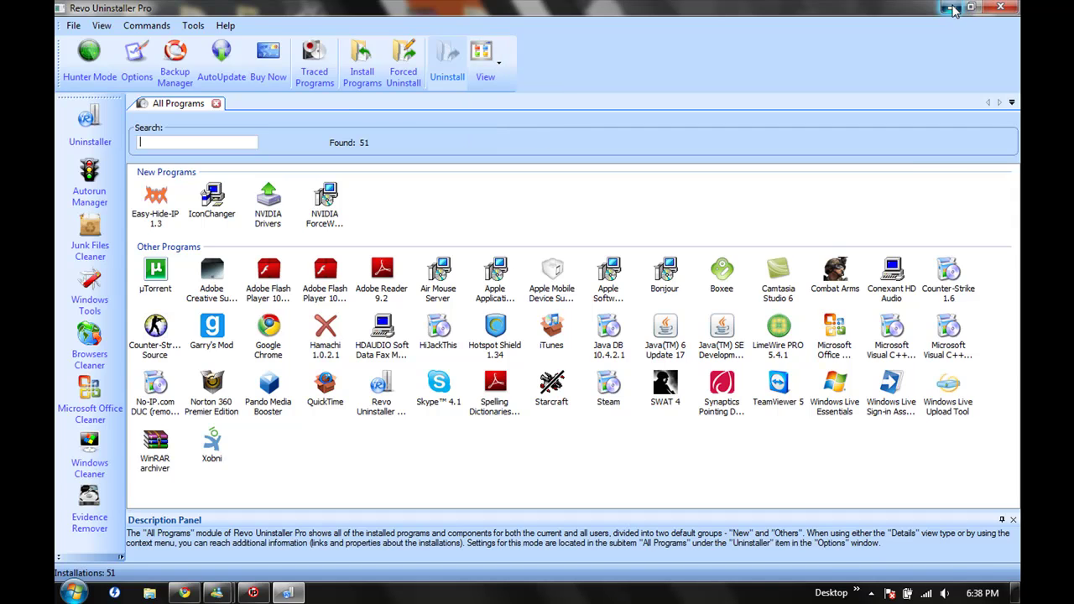